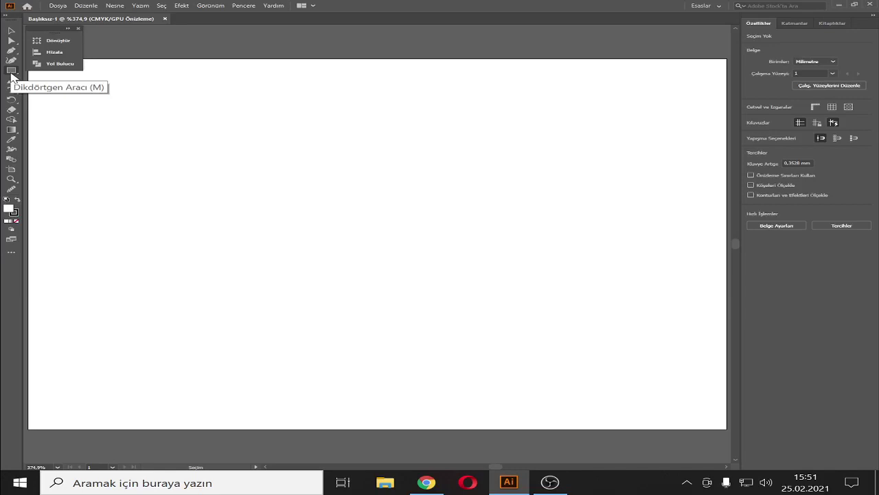
- Draw a closed angular half-pin polygon with base, belly, neck notch and flat top
click(11, 50)
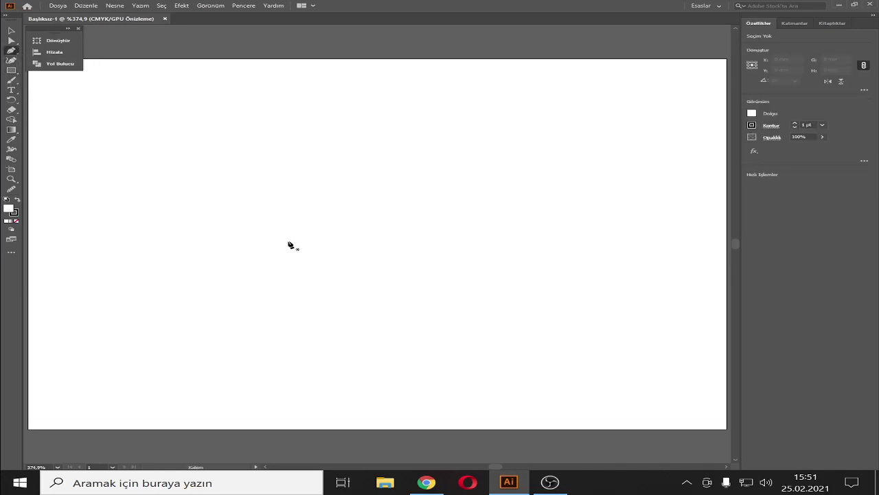
click(320, 296)
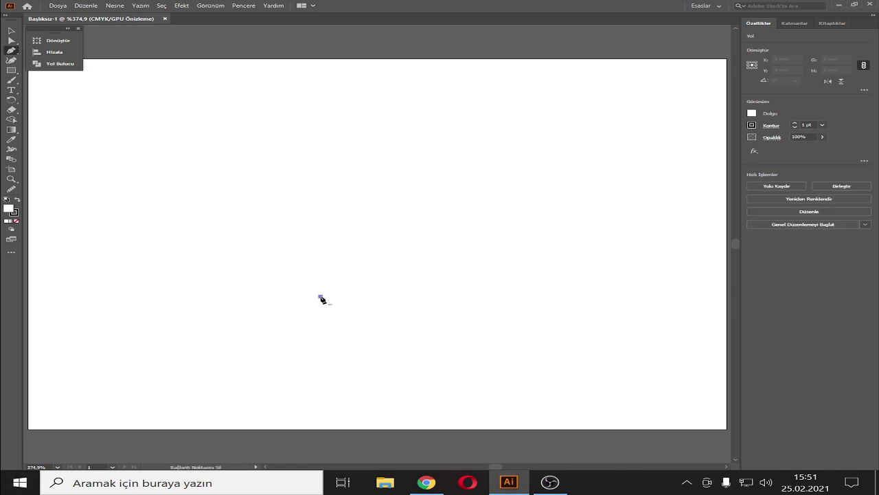
click(358, 296)
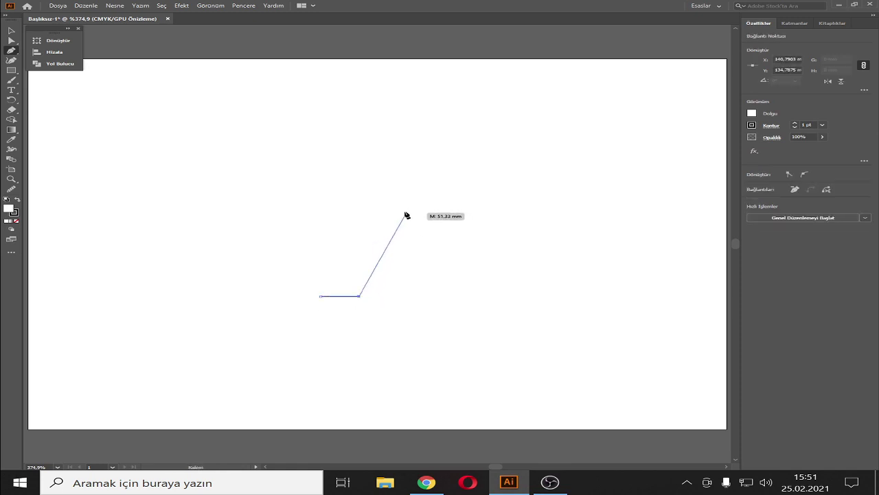
click(398, 208)
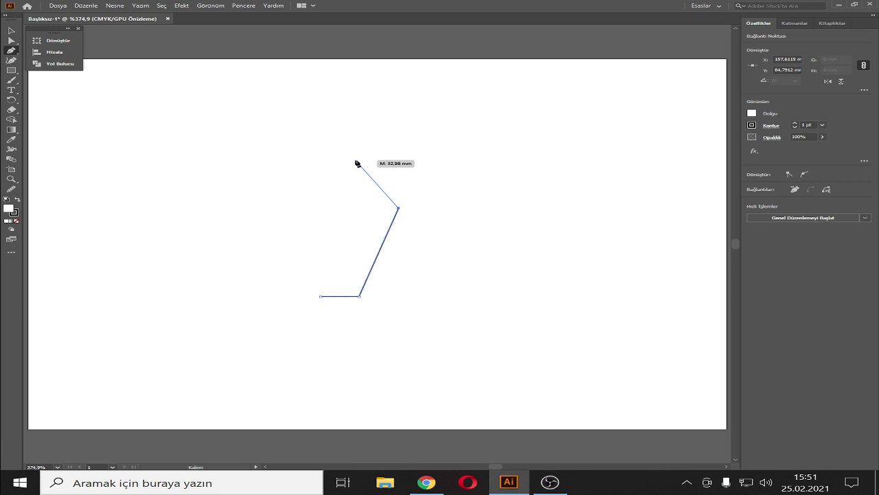
click(355, 159)
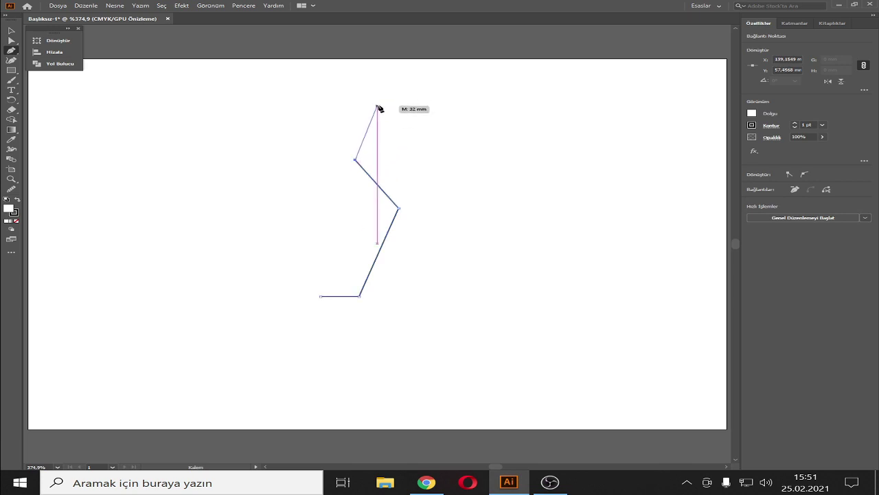
click(377, 105)
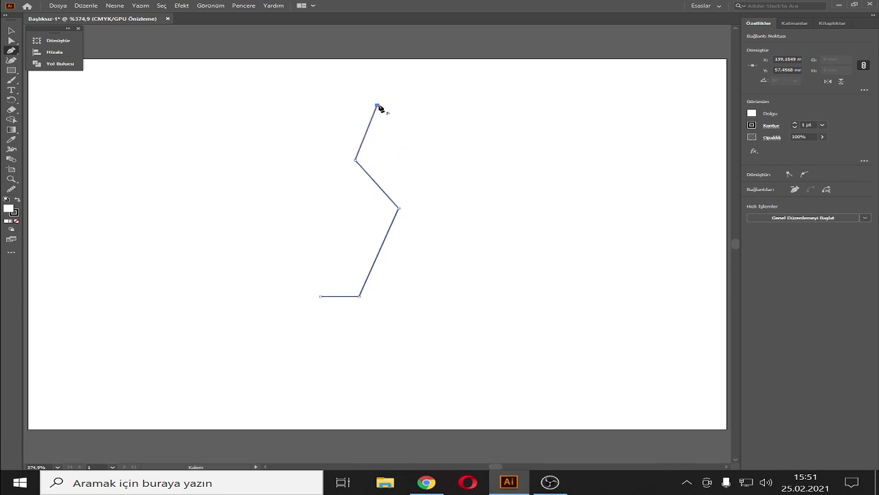
click(321, 106)
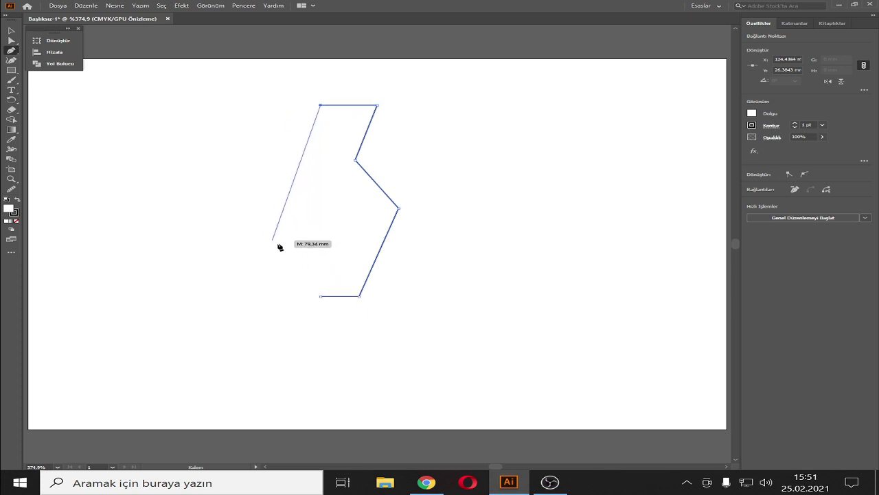
click(319, 297)
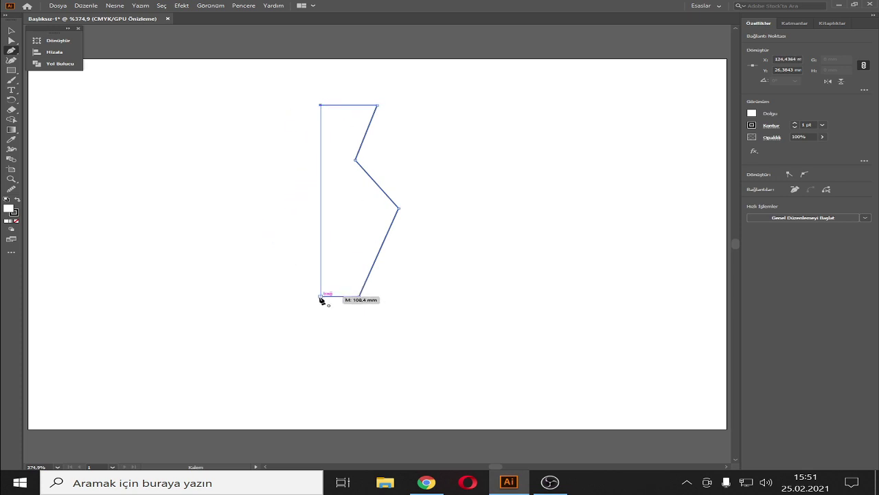
click(320, 297)
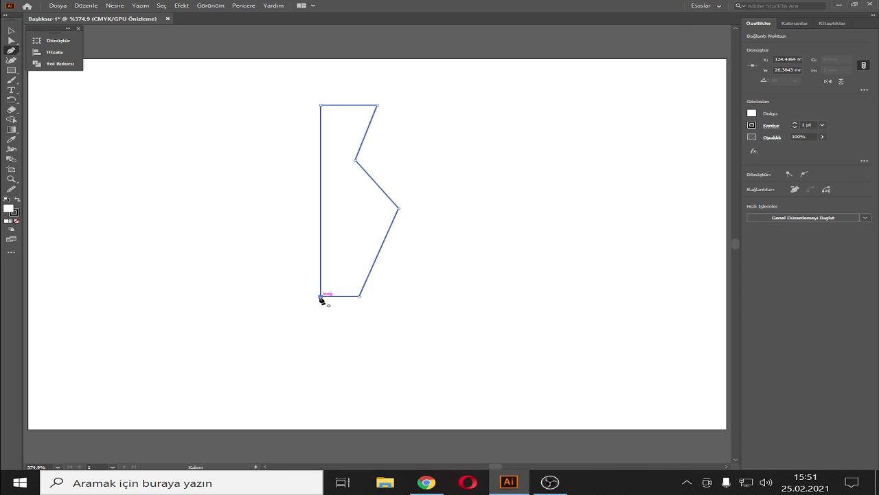
click(11, 31)
- Nudge the half-pin outline slightly down and to the right
click(502, 163)
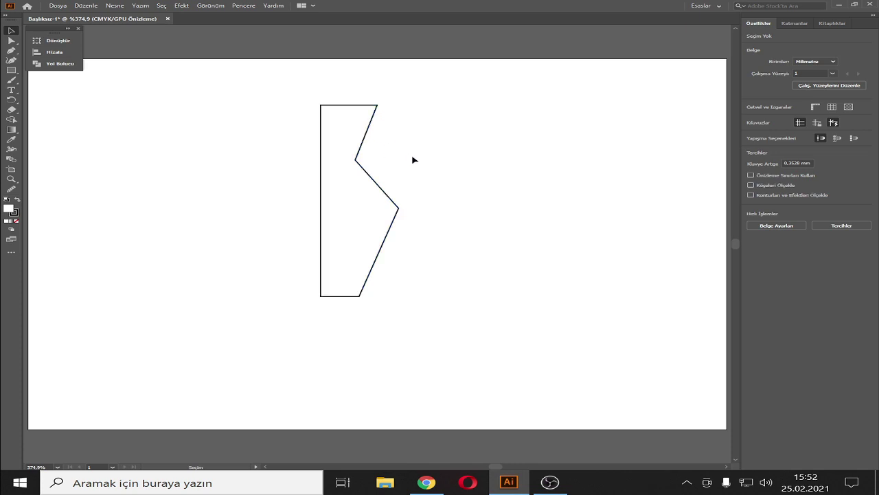
click(368, 135)
click(470, 167)
drag(364, 173, 364, 207)
click(375, 167)
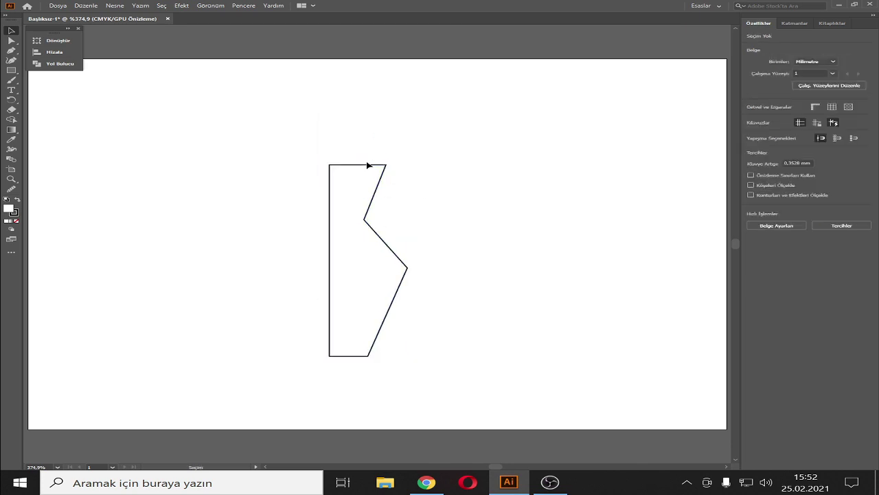
click(385, 139)
- Marquee the top anchors and drag them up to lengthen the upper neck
key(a)
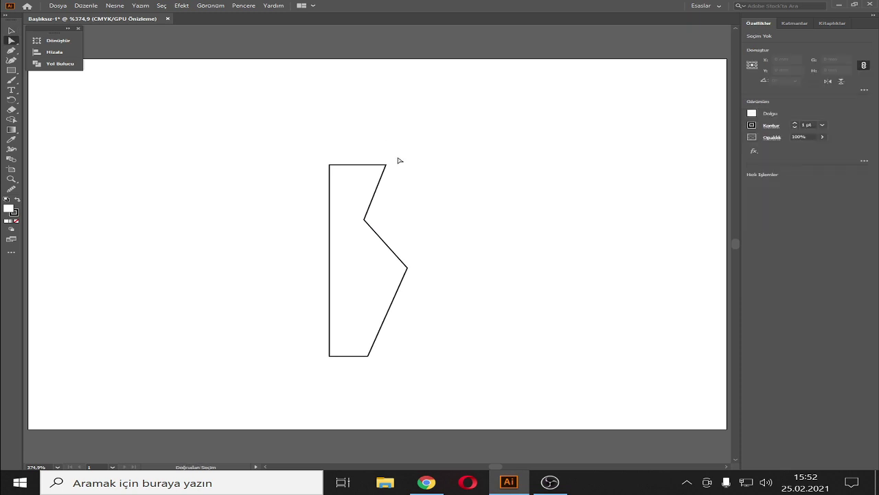
mouse_move(400, 159)
mouse_down()
mouse_move(319, 176)
mouse_move(362, 100)
mouse_move(366, 123)
mouse_up()
click(478, 222)
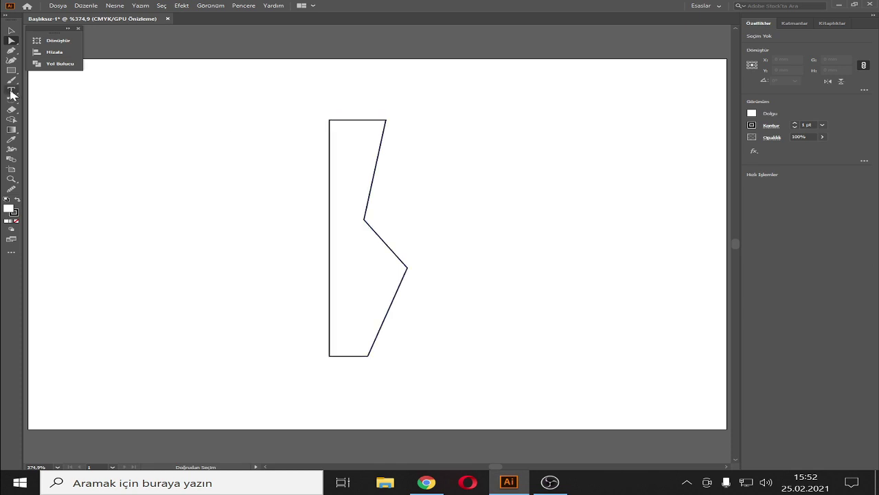
click(11, 60)
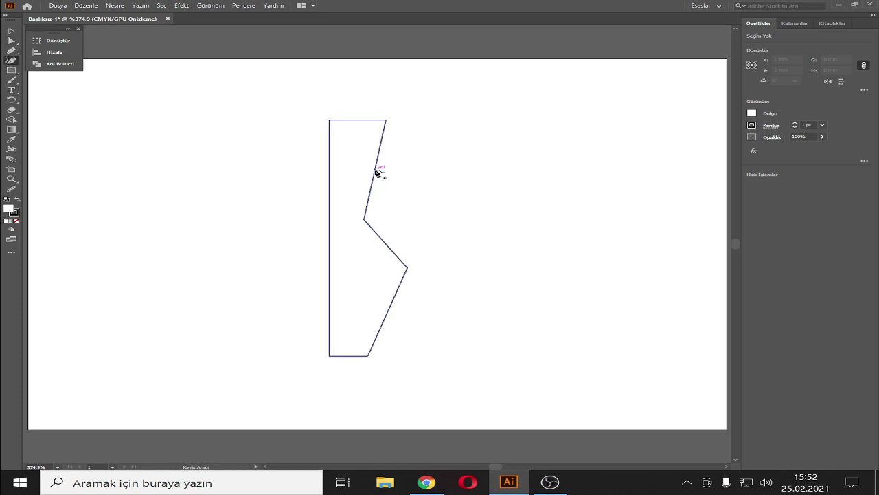
- Try curving the upper right edge with the Curvature tool, then undo it
ctrl+click(377, 172)
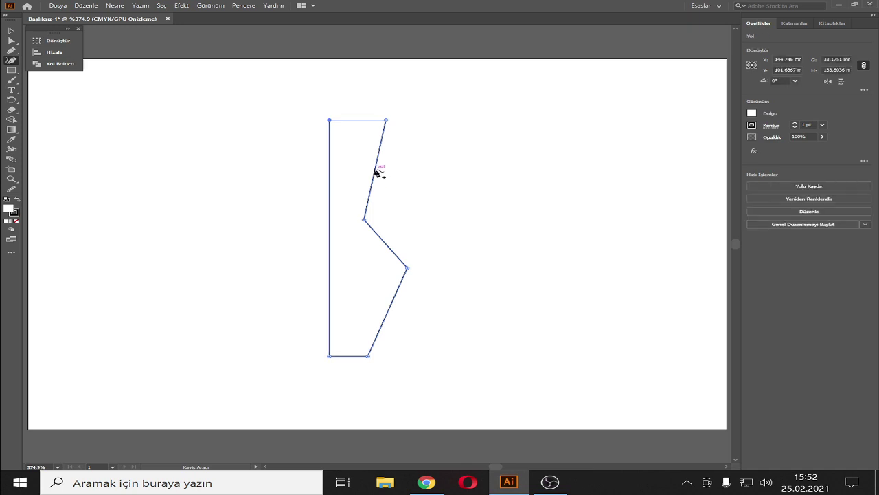
drag(376, 172, 387, 177)
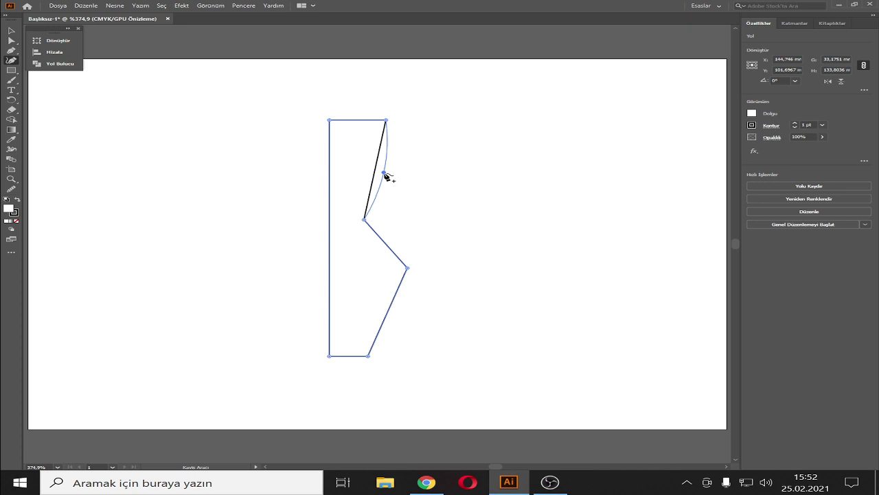
drag(385, 175, 386, 176)
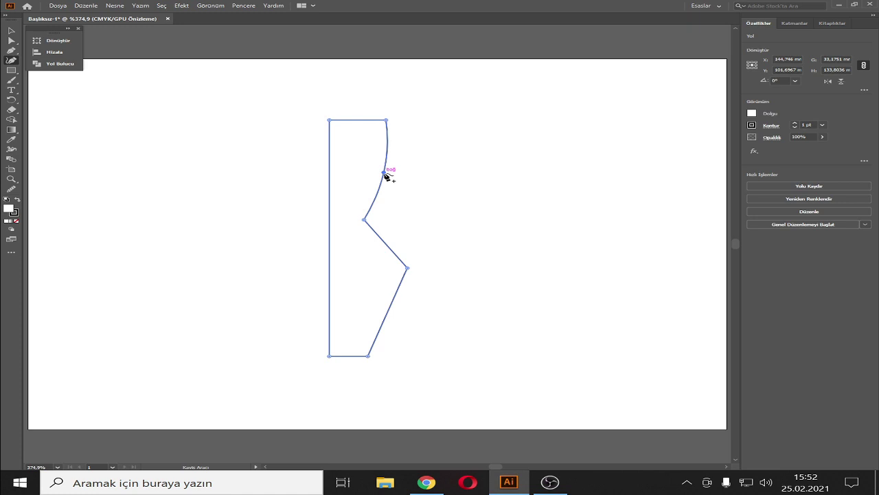
key(ctrl+z)
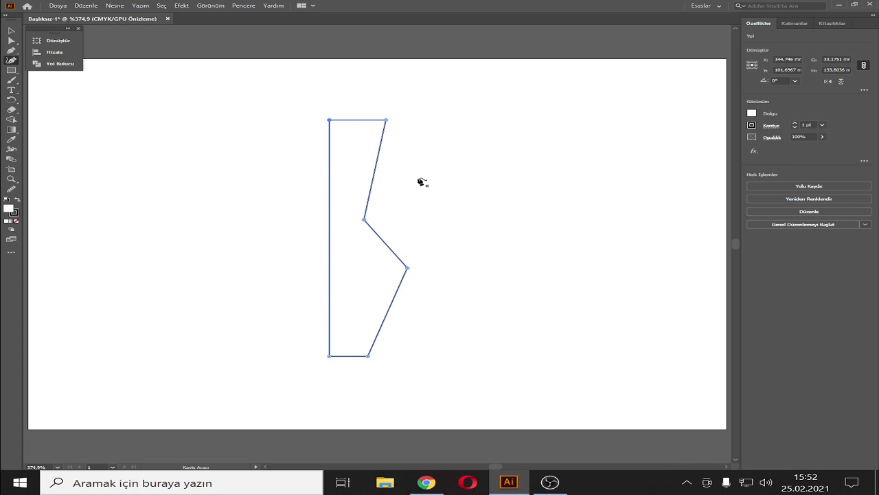
- Add an anchor on the upper right edge and push it outward for a vertical head section
click(11, 50)
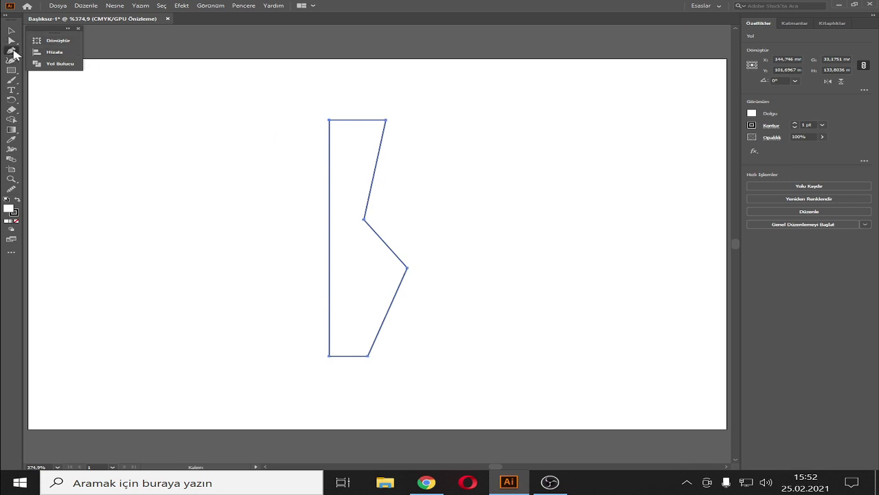
click(378, 158)
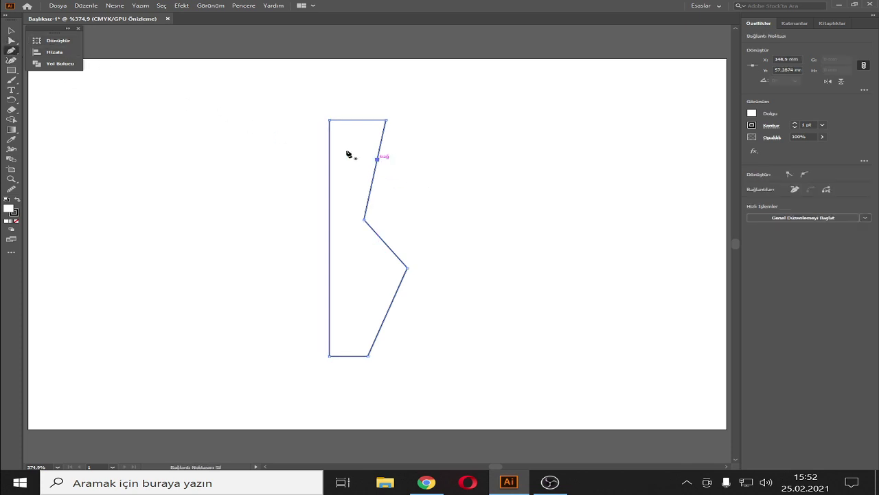
click(11, 30)
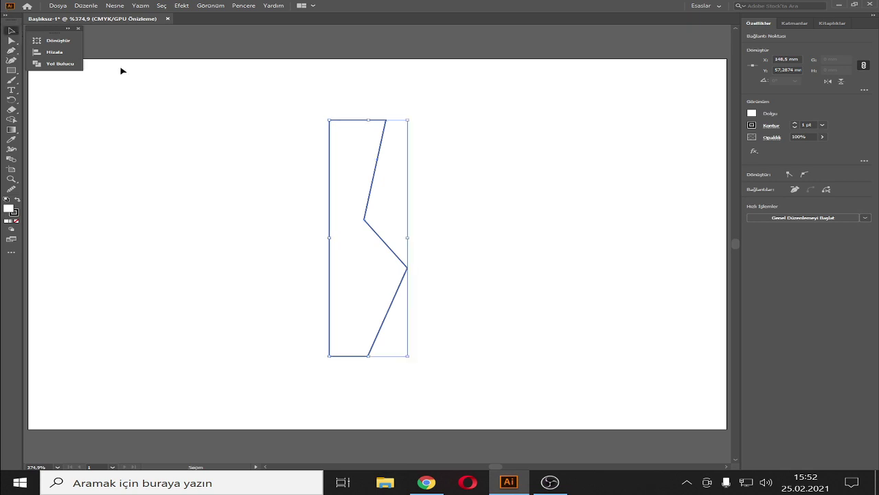
click(11, 41)
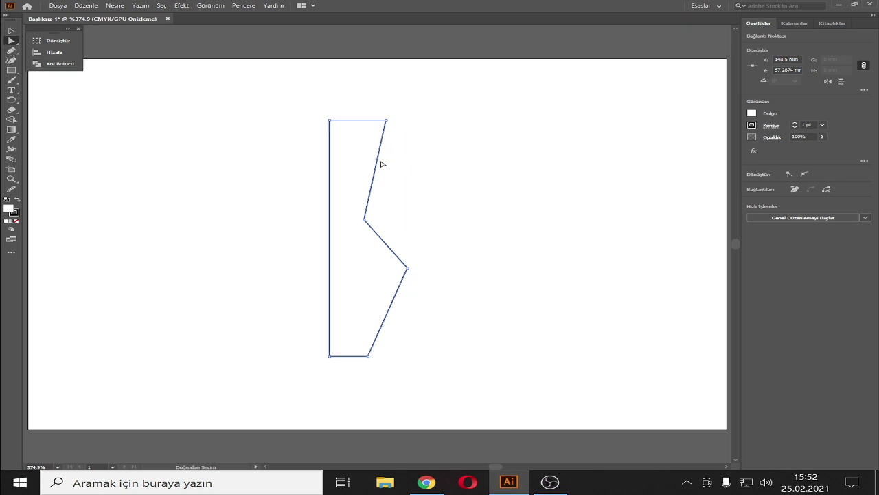
drag(378, 161, 386, 160)
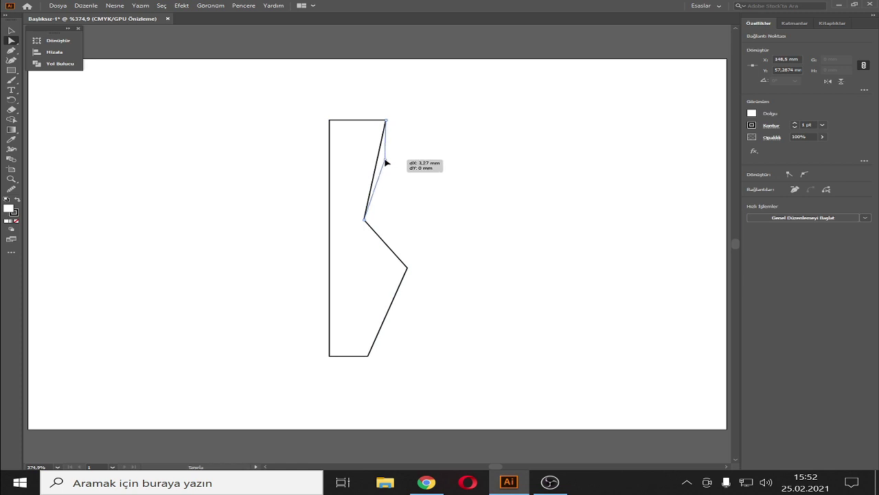
drag(387, 163, 385, 162)
click(472, 215)
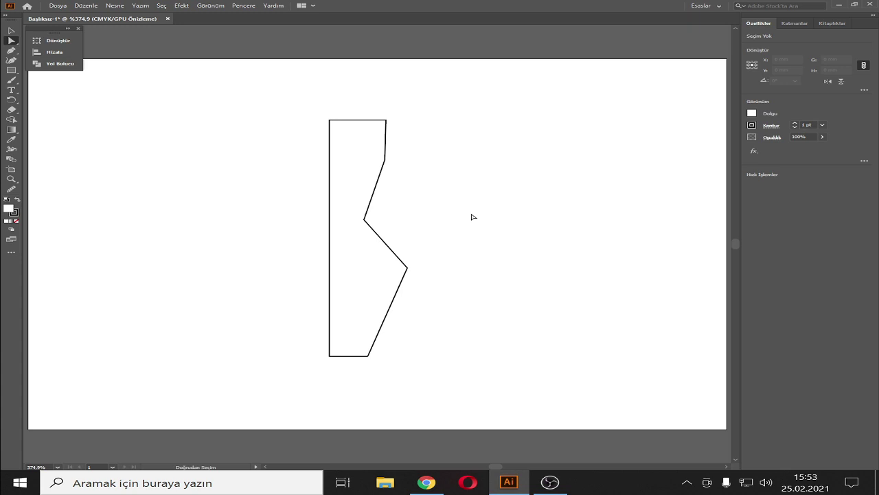
- Give the pin outline a light grey fill and remove its stroke
click(363, 250)
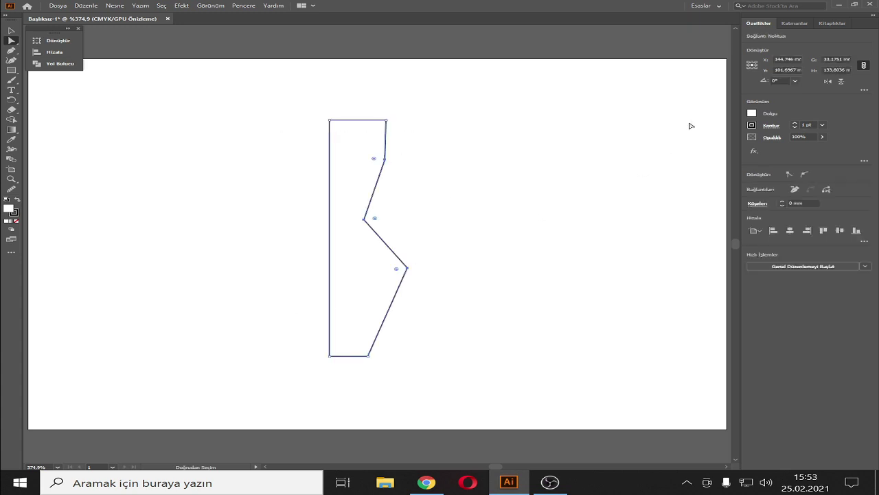
click(11, 31)
click(408, 169)
click(391, 157)
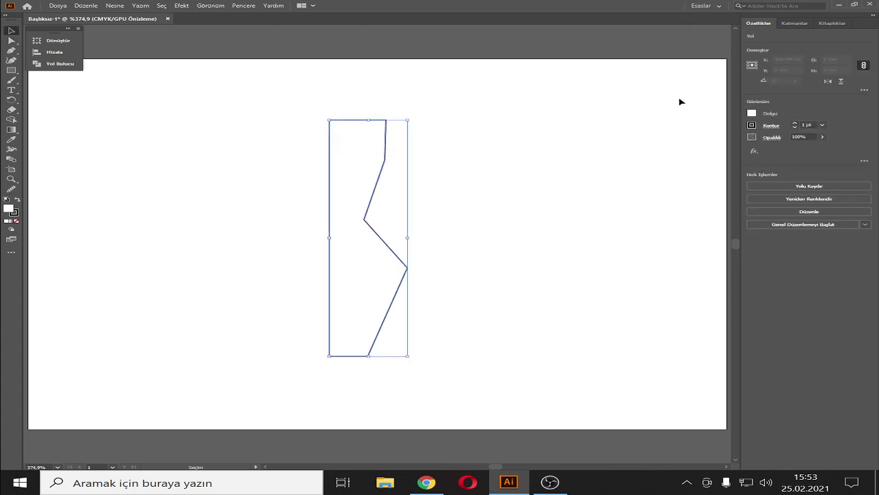
click(751, 125)
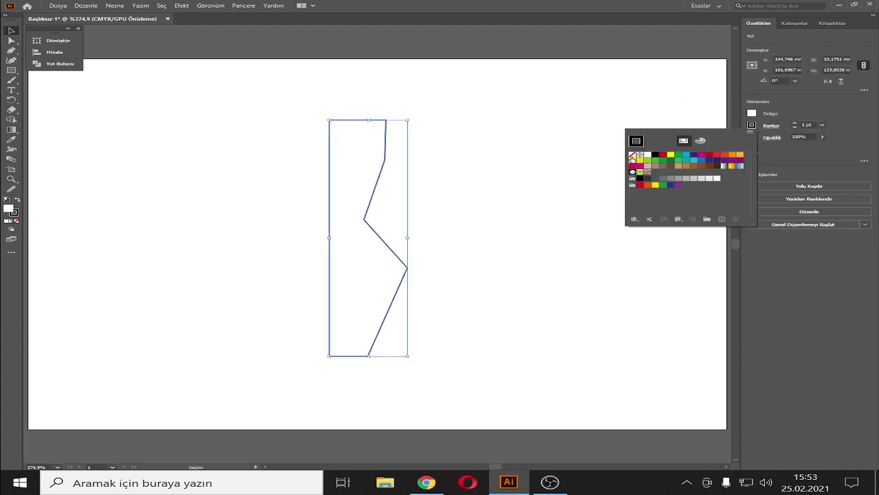
click(752, 113)
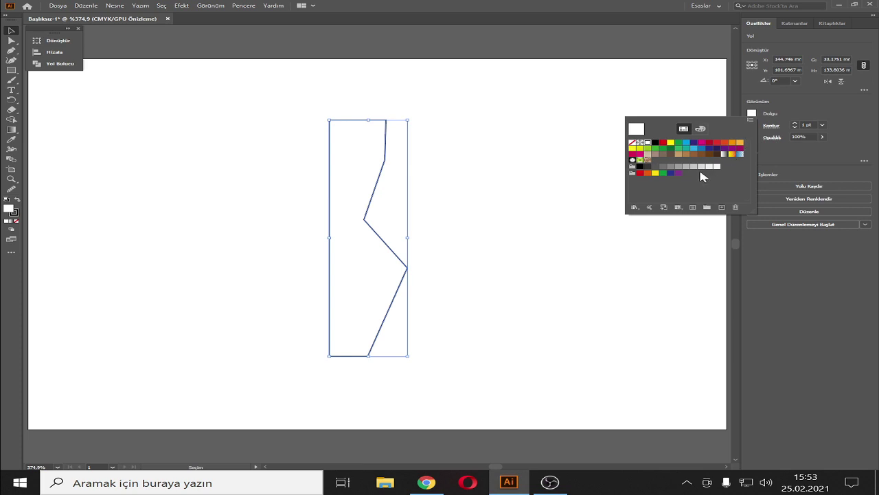
click(693, 167)
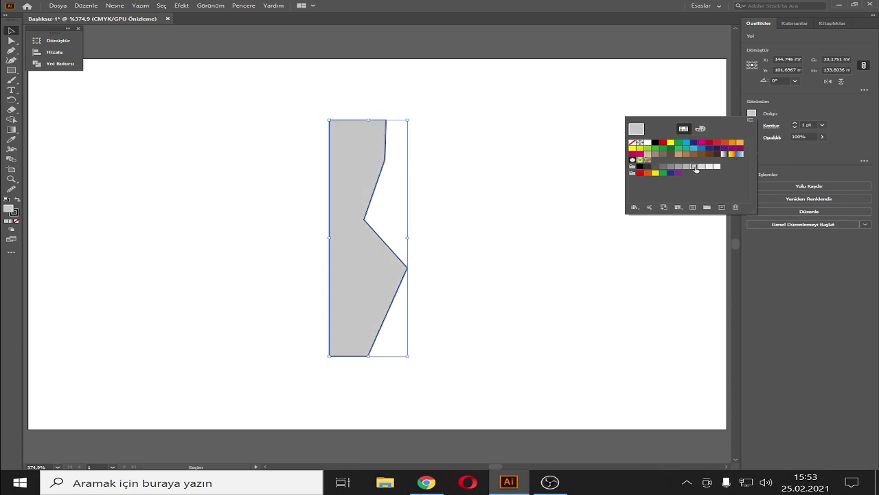
click(701, 167)
click(751, 125)
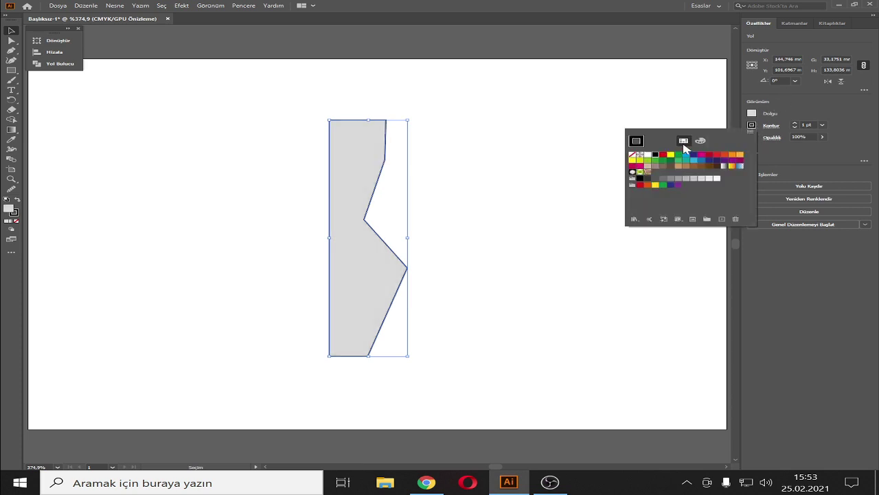
click(633, 156)
click(509, 162)
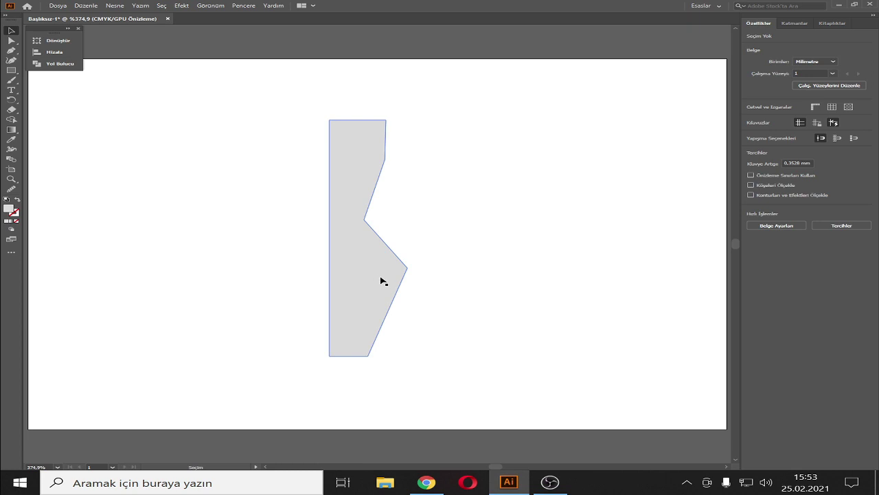
- Raise the neck notch and upper neck points and push the belly point outward
click(368, 232)
key(a)
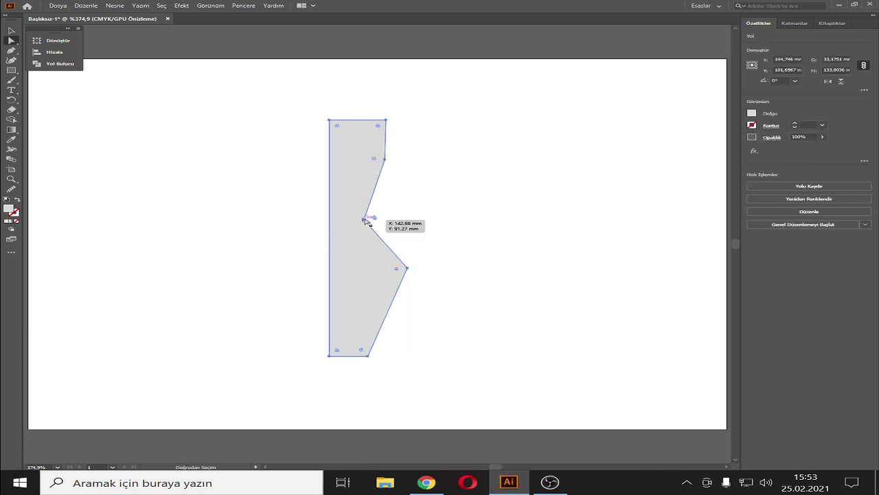
drag(367, 222, 367, 198)
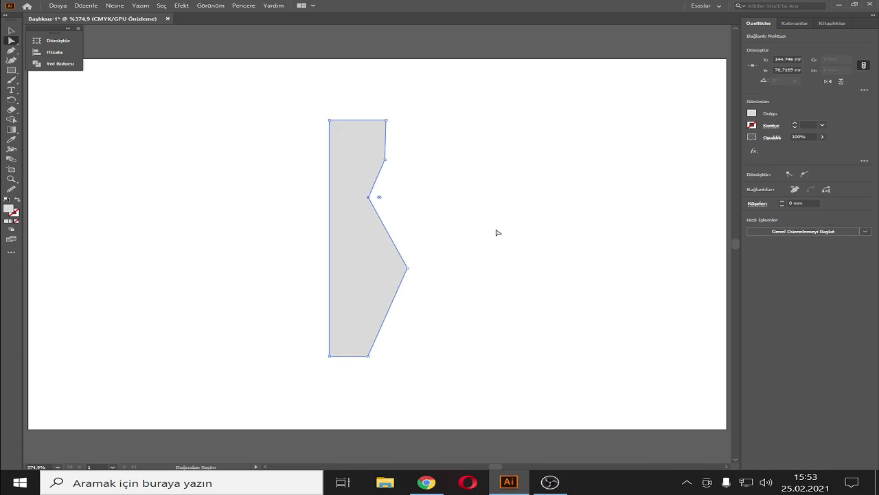
drag(411, 270, 419, 277)
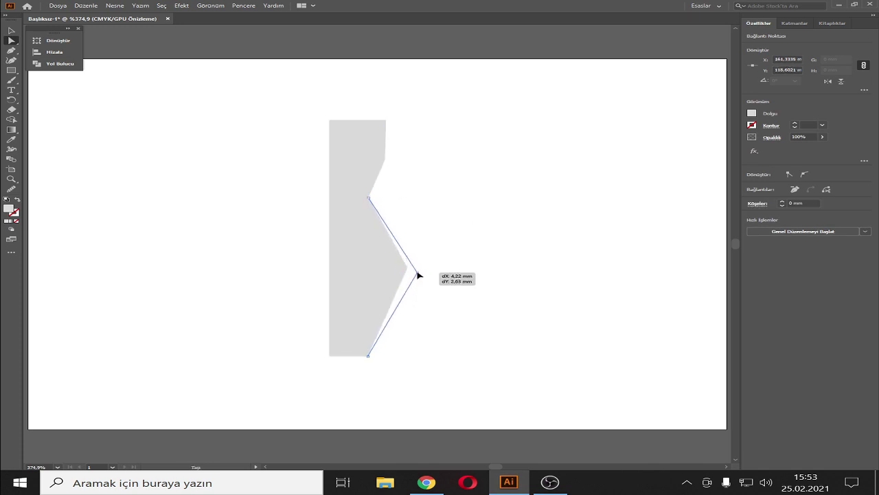
drag(418, 278, 416, 272)
click(508, 242)
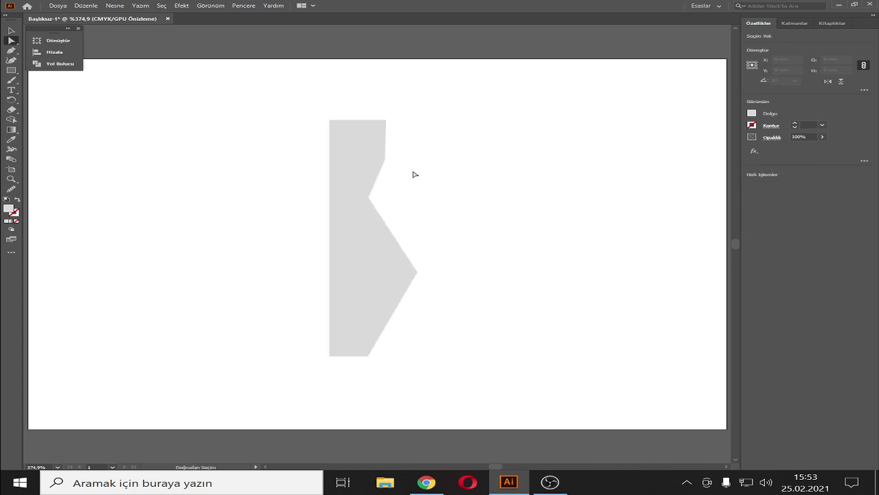
click(366, 149)
mouse_move(387, 160)
mouse_down()
mouse_move(385, 147)
mouse_move(386, 154)
mouse_up()
click(435, 193)
- Shift the head's top-right anchor points left to narrow the head
click(378, 278)
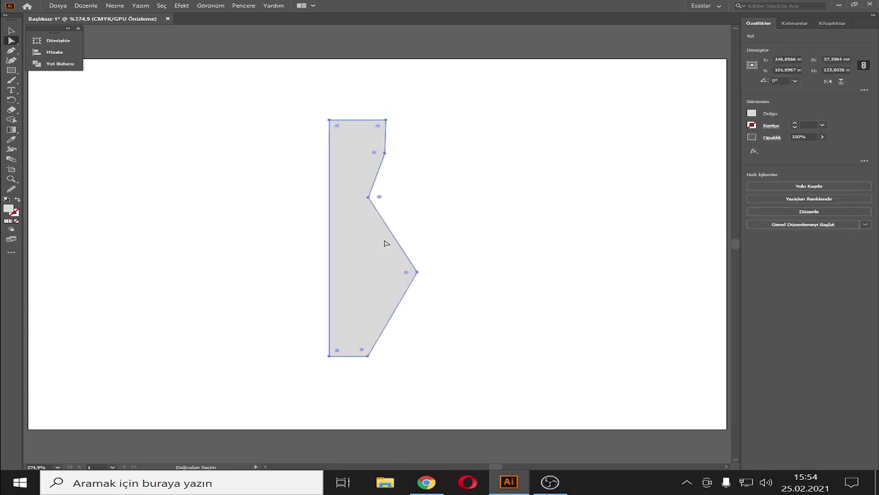
click(416, 273)
drag(401, 114, 374, 156)
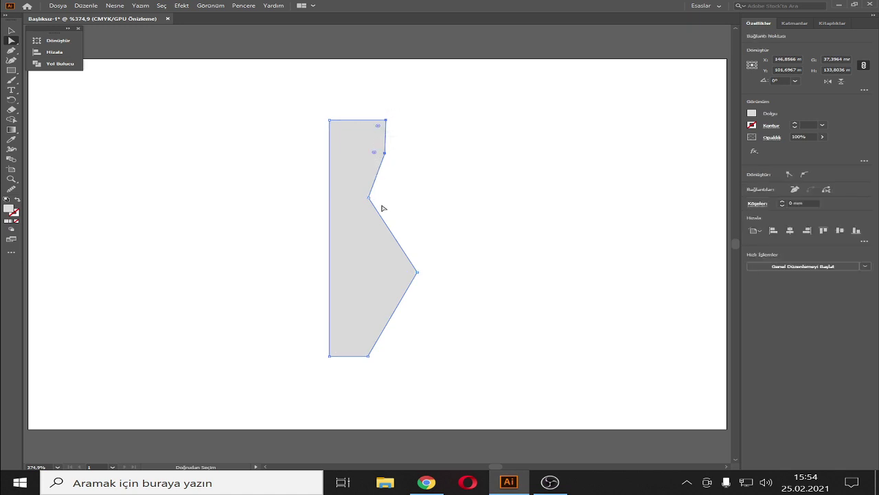
drag(370, 200, 361, 200)
drag(384, 153, 378, 158)
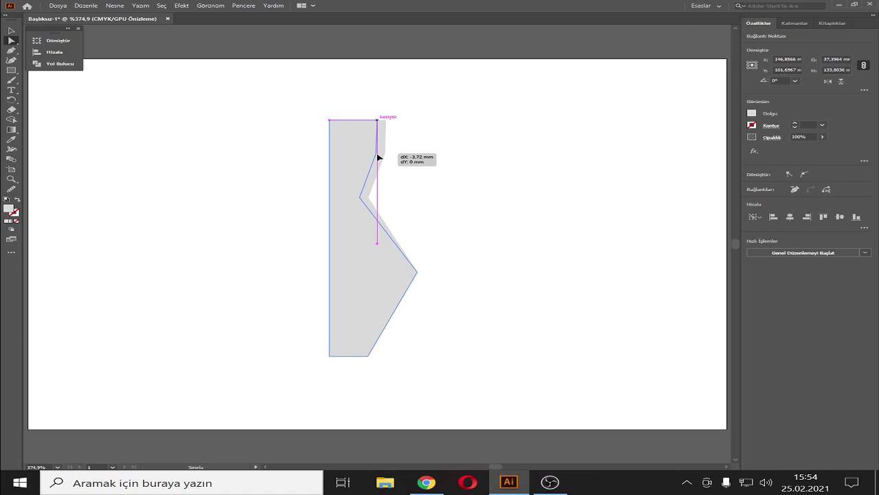
click(454, 189)
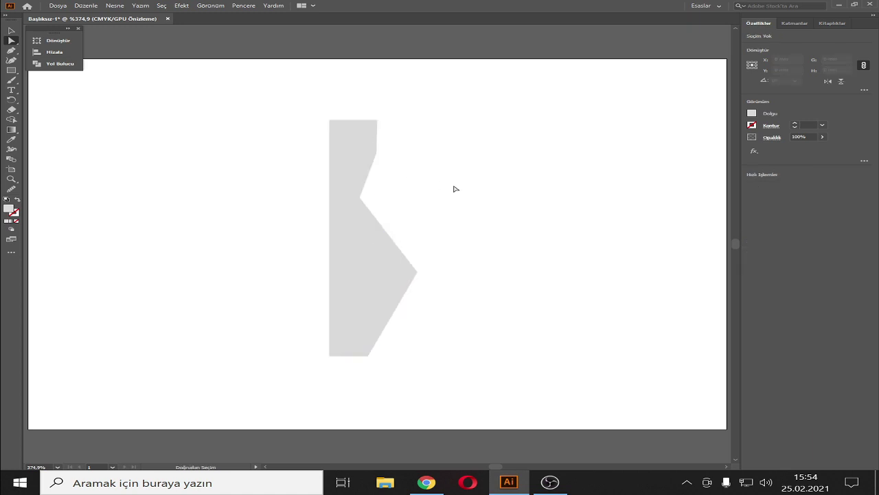
- Select the bottom-right base corner and the neck notch anchor points
key(v)
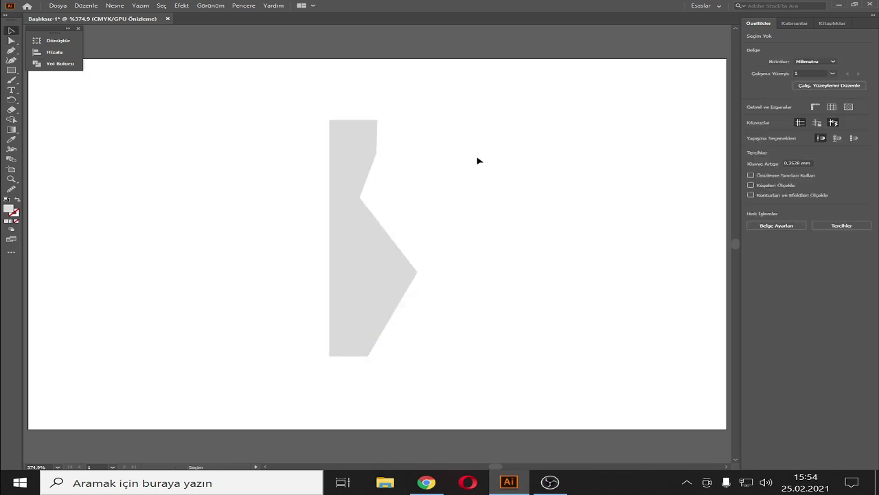
click(364, 239)
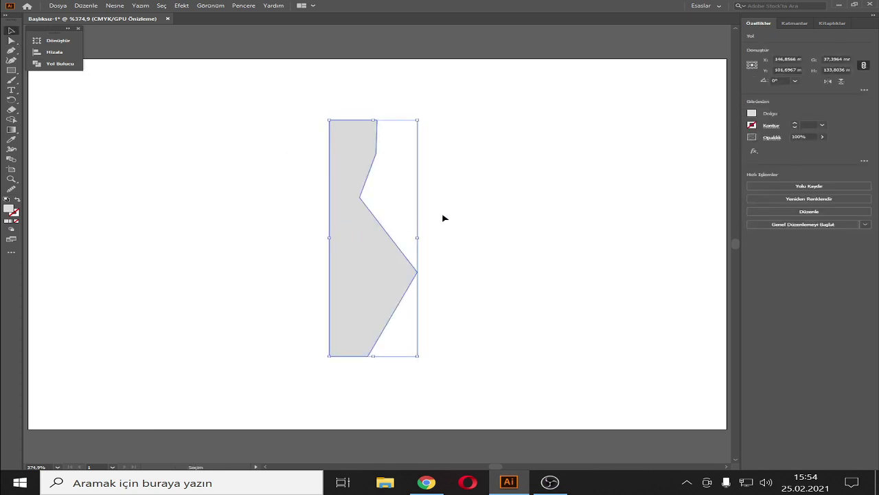
key(a)
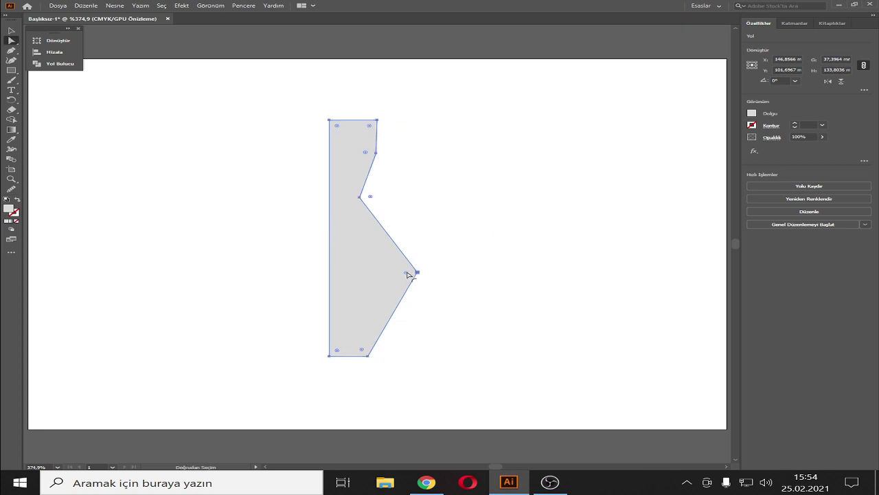
click(368, 355)
shift+click(360, 197)
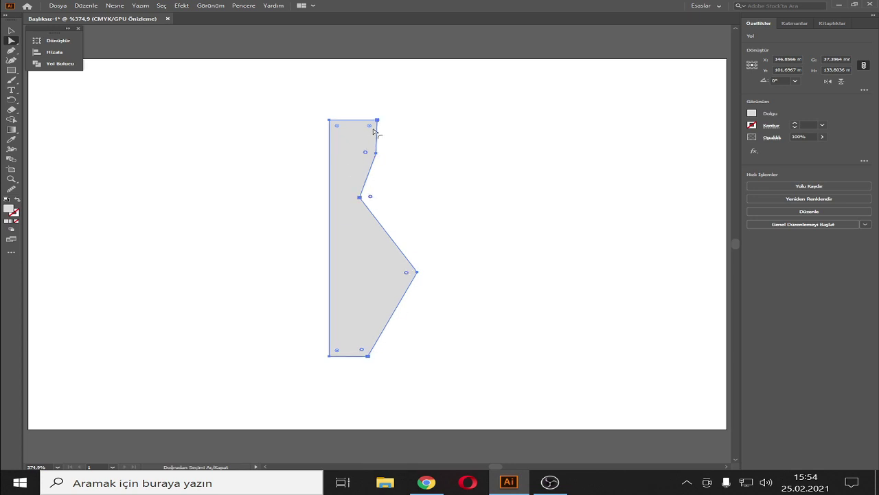
- Drag the live-corner widget to round the selected head, neck, belly and base corners
drag(371, 128, 312, 156)
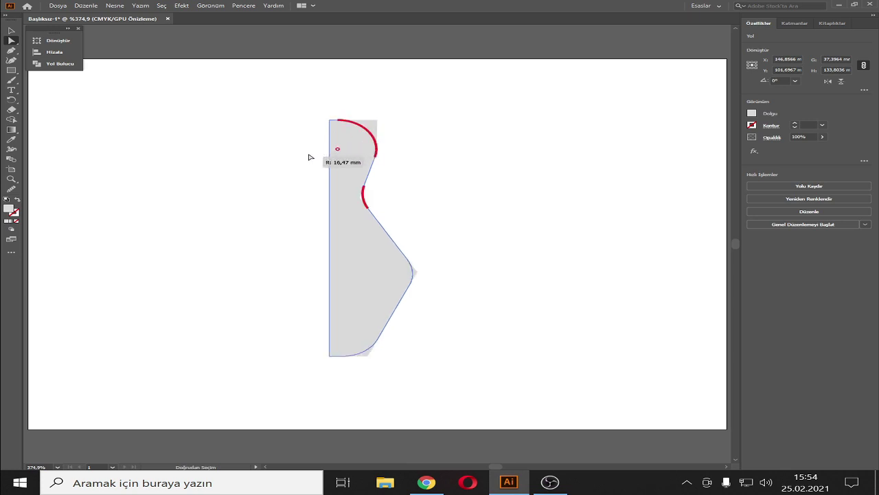
drag(310, 157, 309, 157)
click(11, 31)
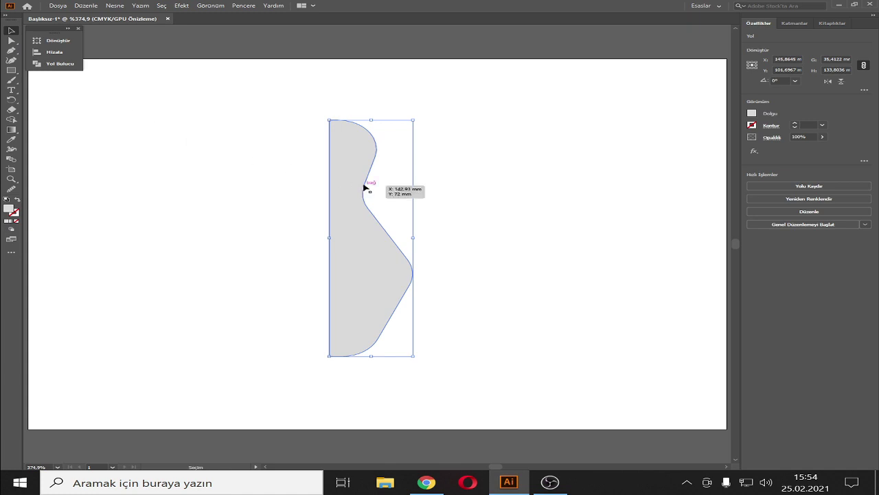
click(473, 190)
click(11, 70)
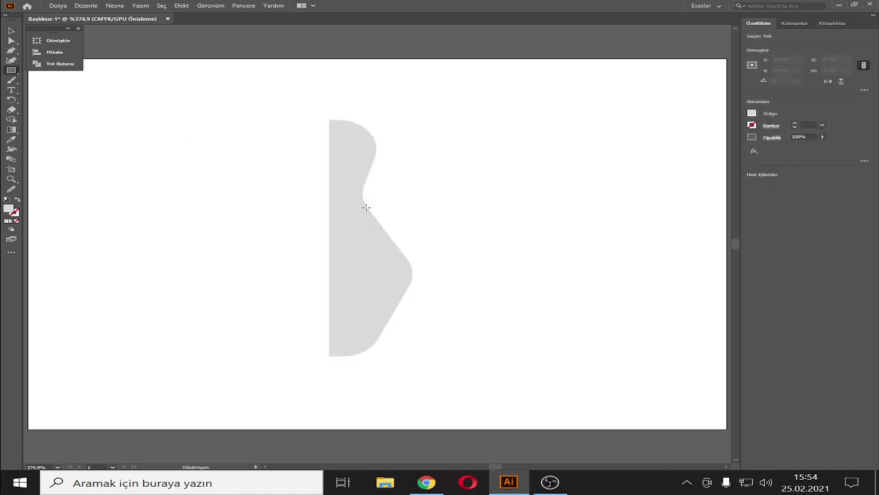
- Draw a red-filled rectangle across the pin's neck
drag(305, 182, 383, 206)
click(752, 114)
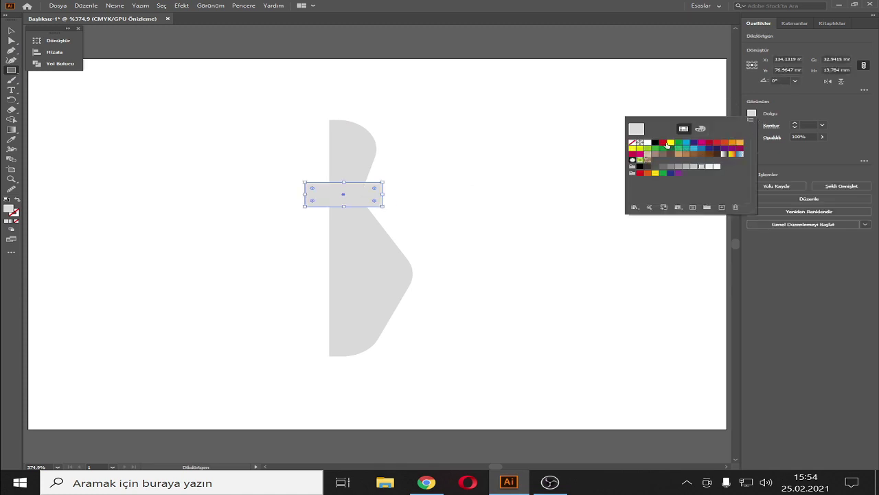
click(663, 143)
- Trim the red band's left and right overhangs with Shape Builder so it fits the pin
click(11, 31)
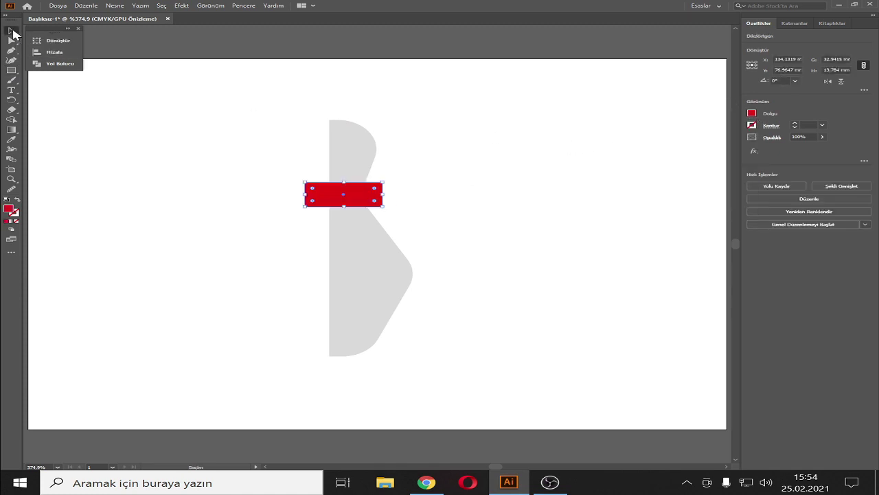
key(ctrl+a)
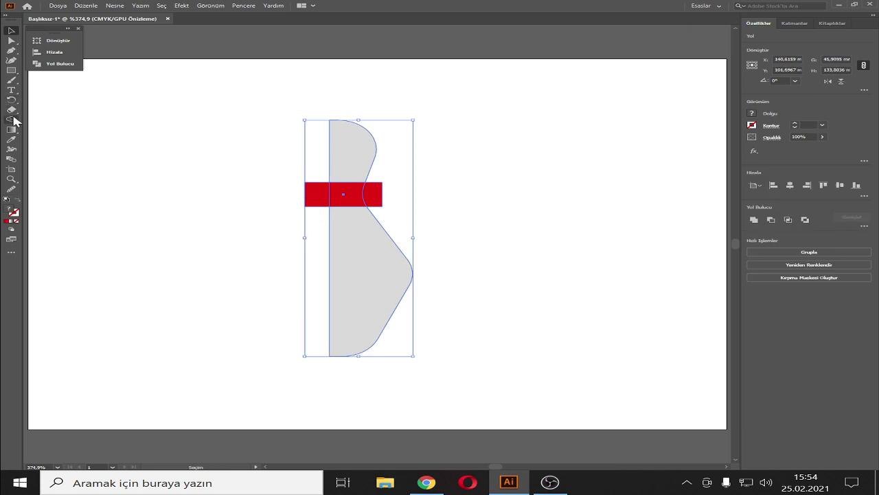
click(11, 119)
alt+click(318, 194)
alt+click(384, 202)
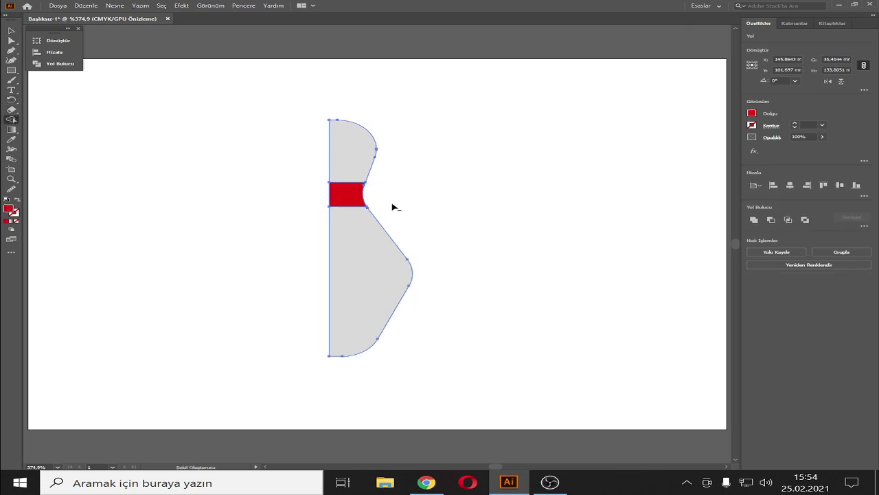
click(12, 31)
click(477, 193)
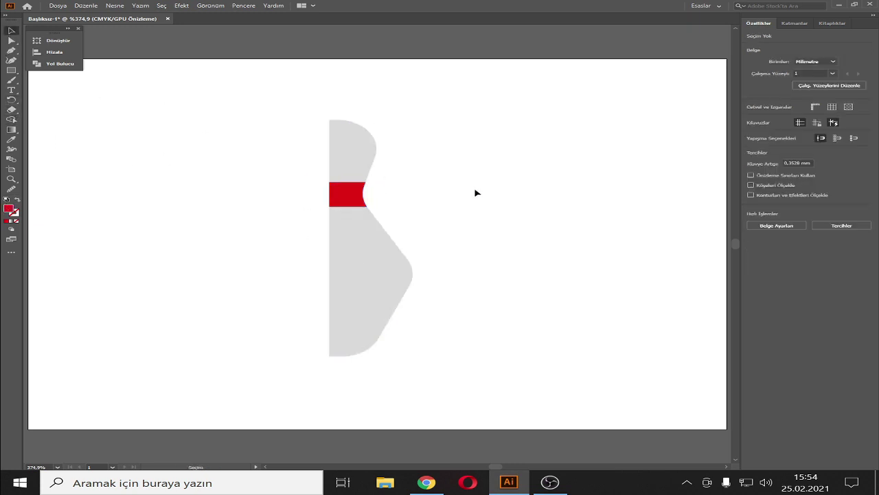
click(406, 281)
key(a)
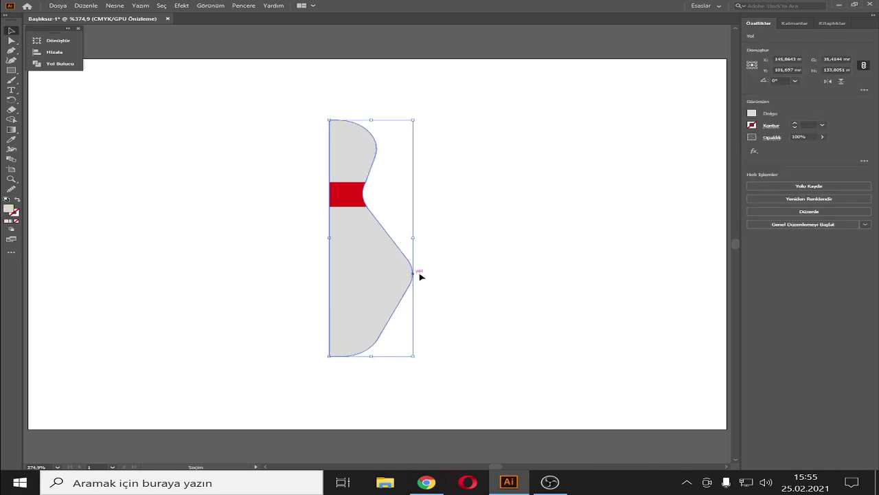
- Undo the red band and corner rounding, returning to the angular grey polygon
click(470, 270)
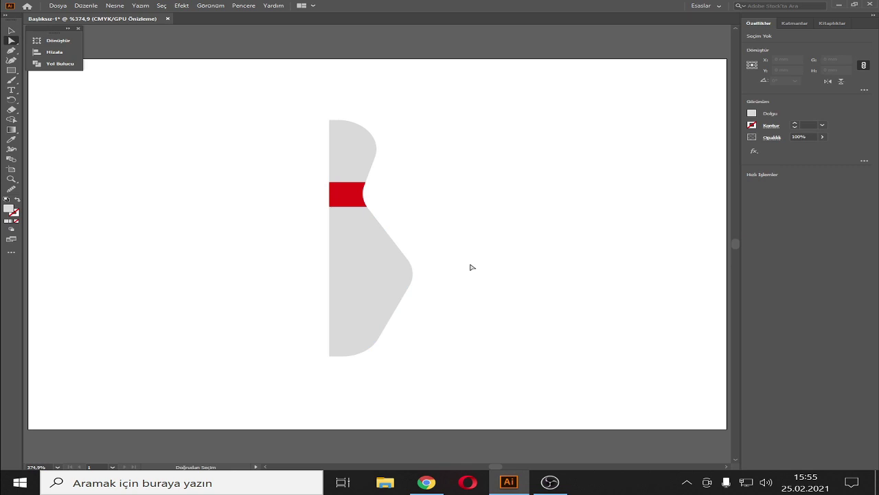
key(v)
key(a)
key(v)
key(ctrl+z)
key(ctrl+z)
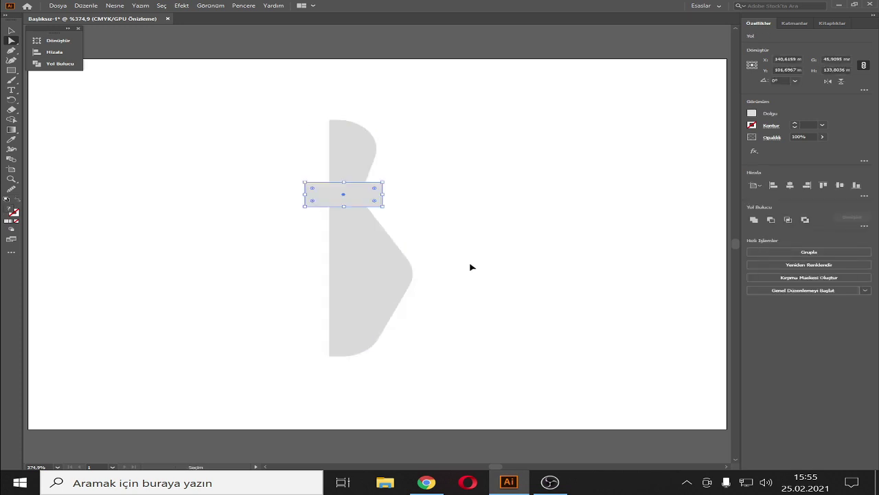
key(ctrl+z)
key(a)
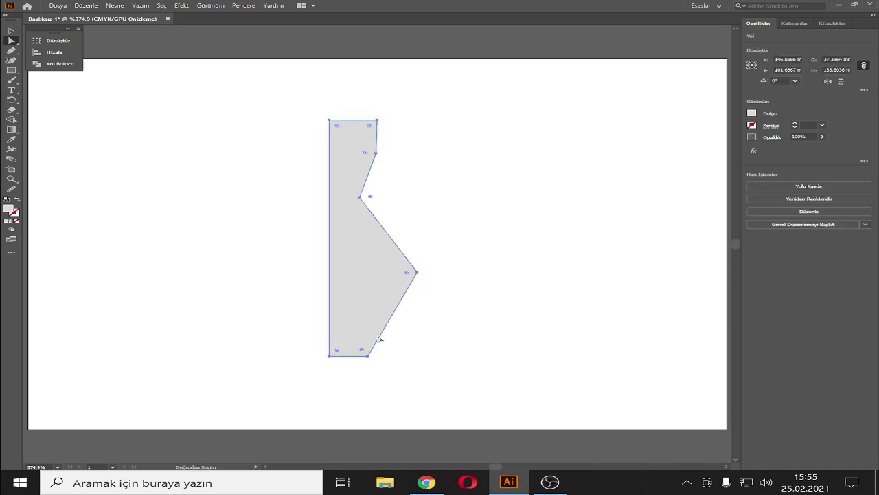
- Round the base, belly, neck notch and upper neck corners with large live-corner radii
drag(362, 351, 326, 291)
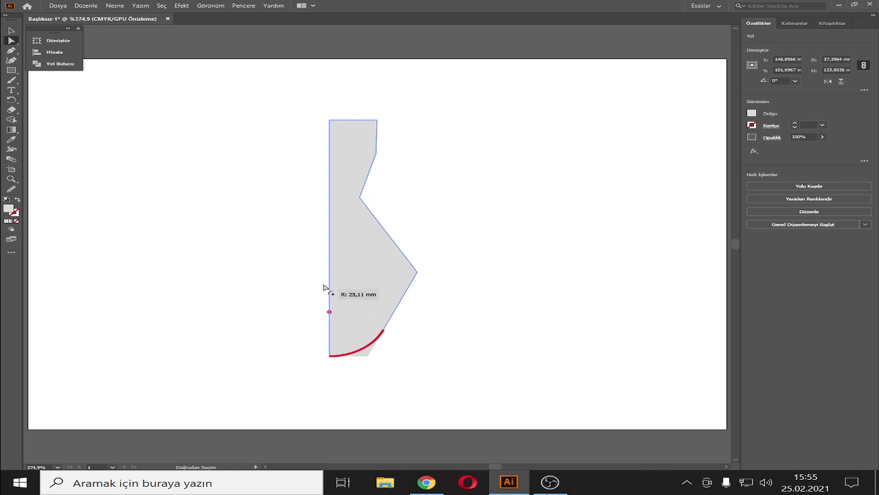
drag(406, 275, 232, 278)
drag(370, 198, 438, 190)
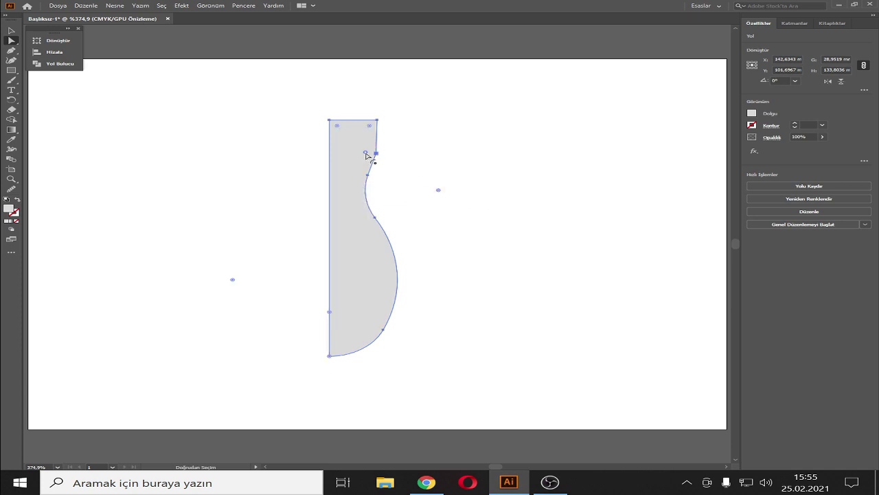
drag(366, 156, 108, 82)
- Round the head's top-right corner into a full dome, redoing it once
drag(369, 129, 283, 207)
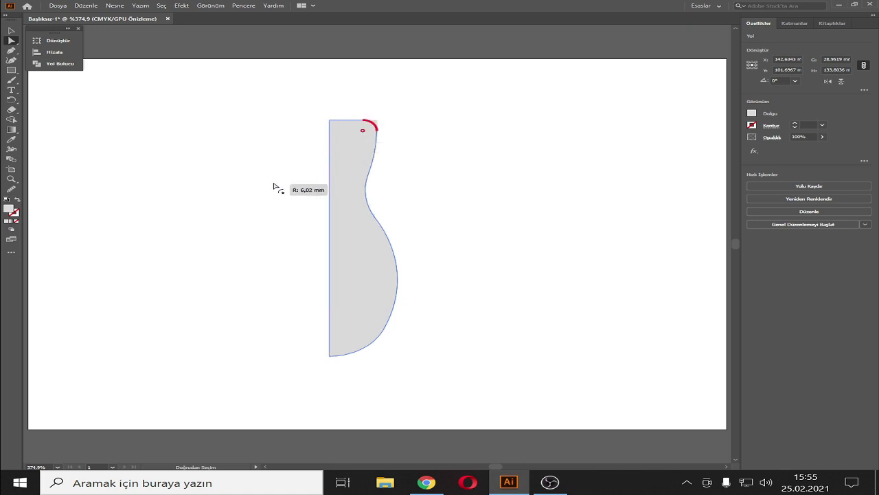
key(ctrl+z)
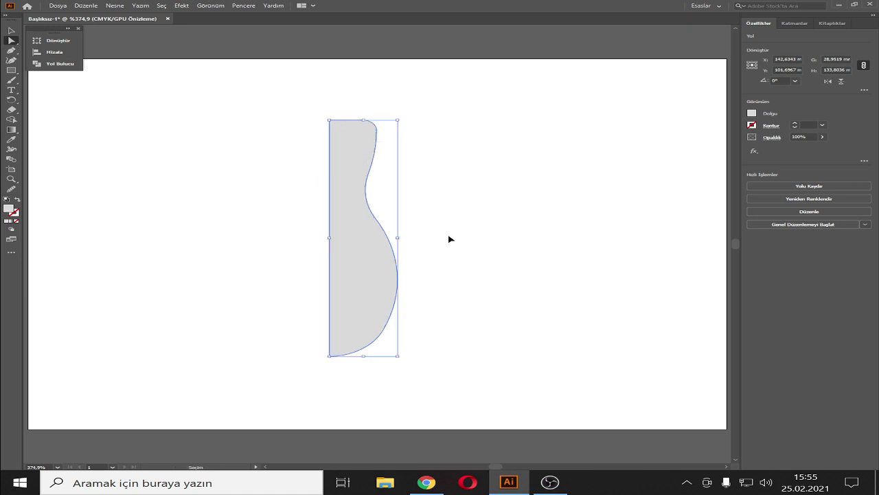
key(ctrl+z)
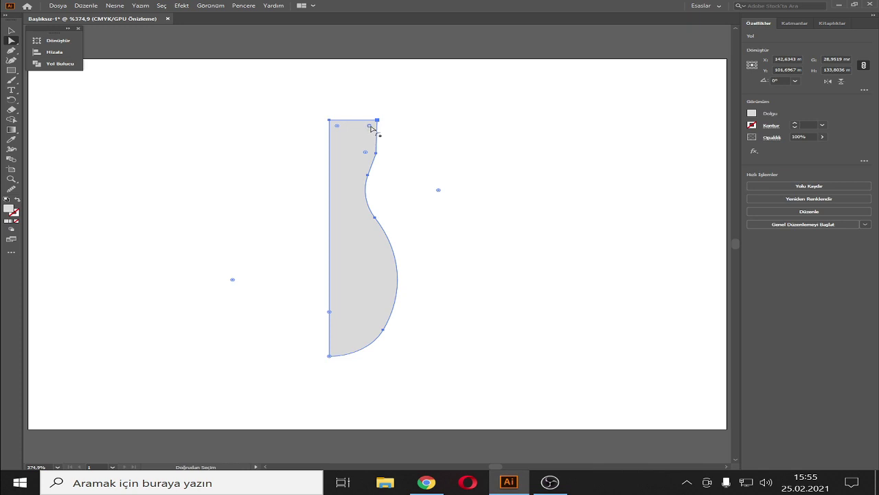
drag(371, 129, 298, 178)
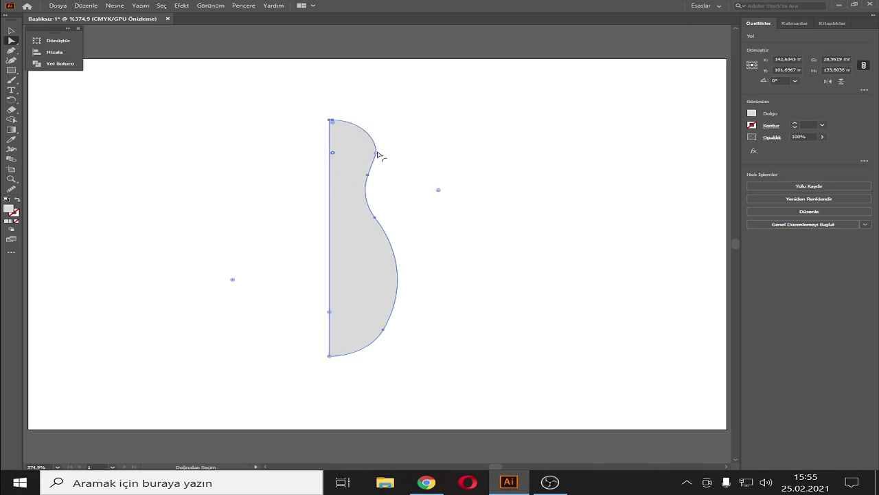
mouse_move(377, 156)
mouse_down()
mouse_move(304, 147)
mouse_move(377, 158)
mouse_up()
click(410, 164)
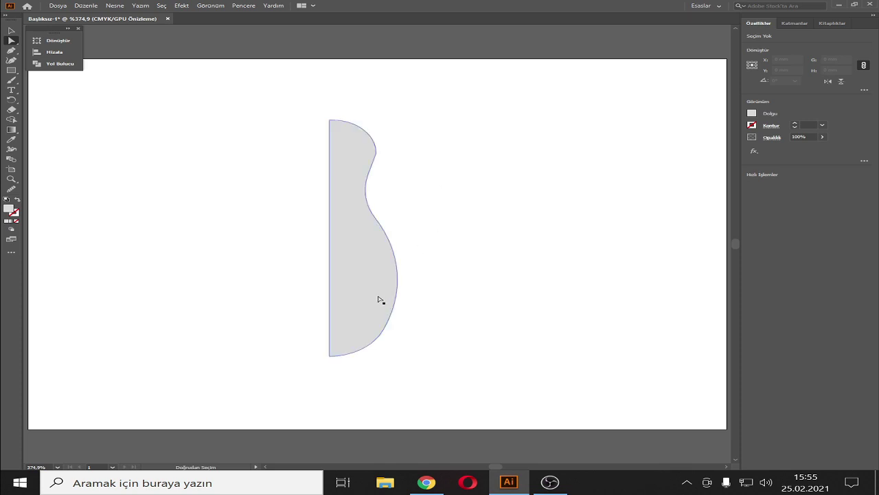
- Try rounding an upper corner of the profile, then reselect it for point editing
click(377, 157)
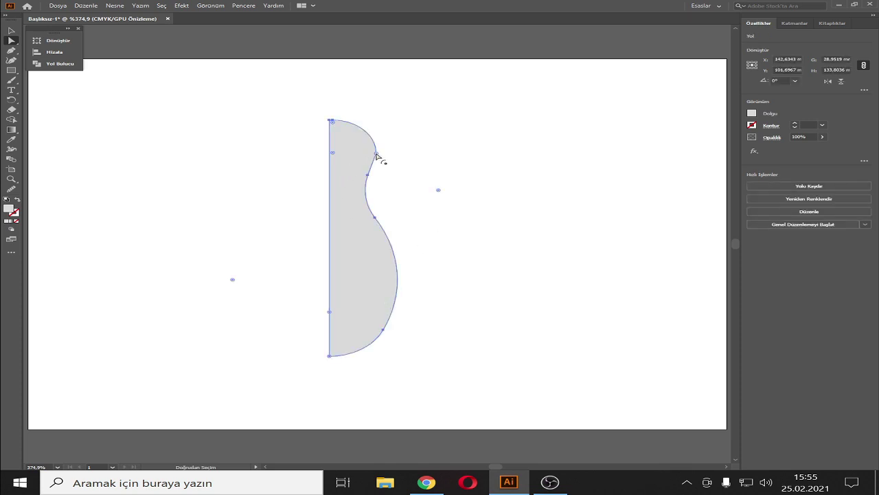
drag(376, 156, 212, 151)
click(414, 199)
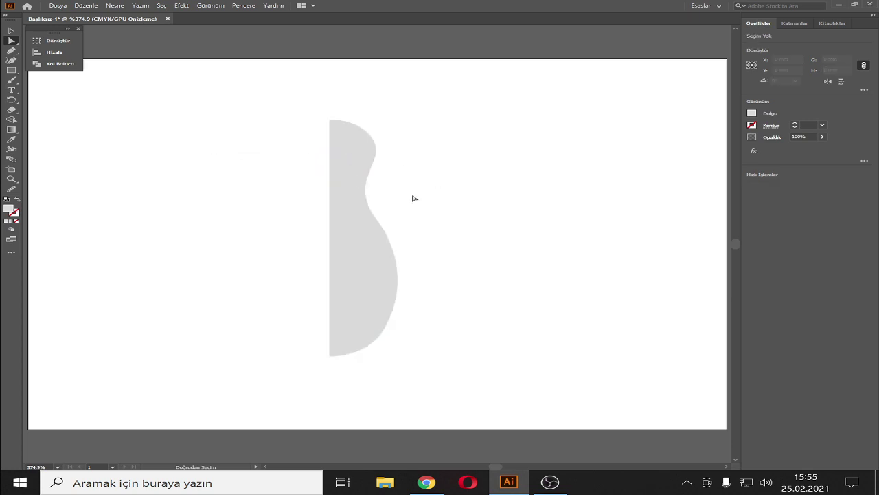
click(373, 291)
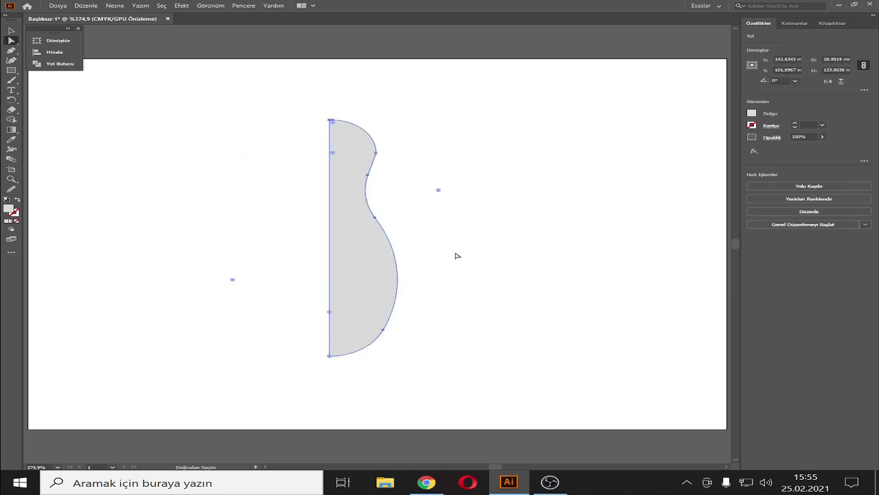
key(v)
click(437, 272)
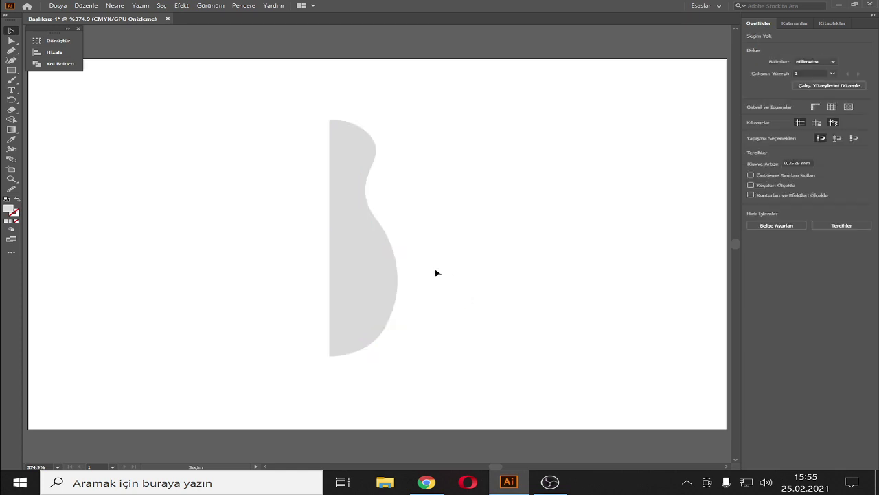
key(a)
- Push the lower right belly curve outward to widen the belly
drag(415, 237, 282, 369)
click(440, 323)
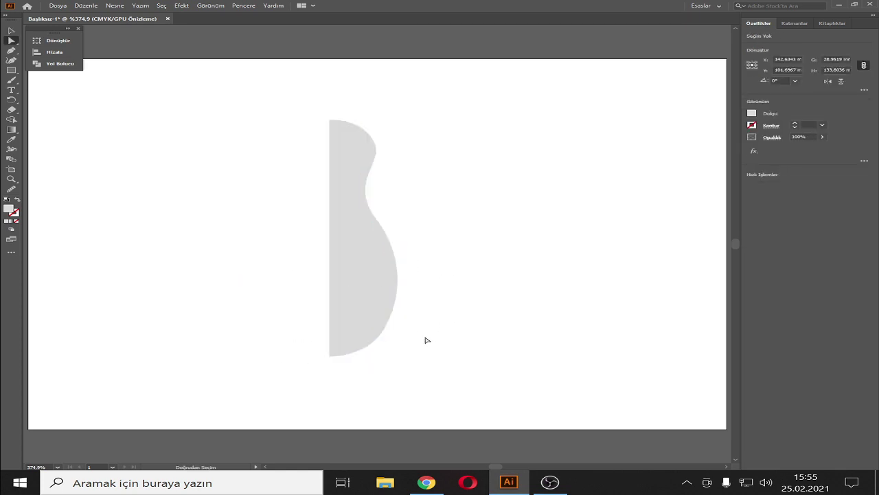
drag(415, 351, 377, 216)
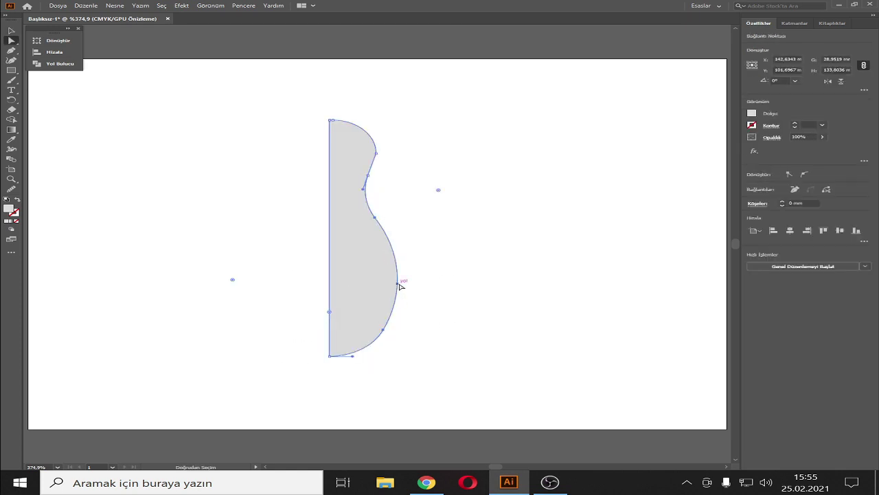
drag(397, 285, 408, 285)
click(479, 281)
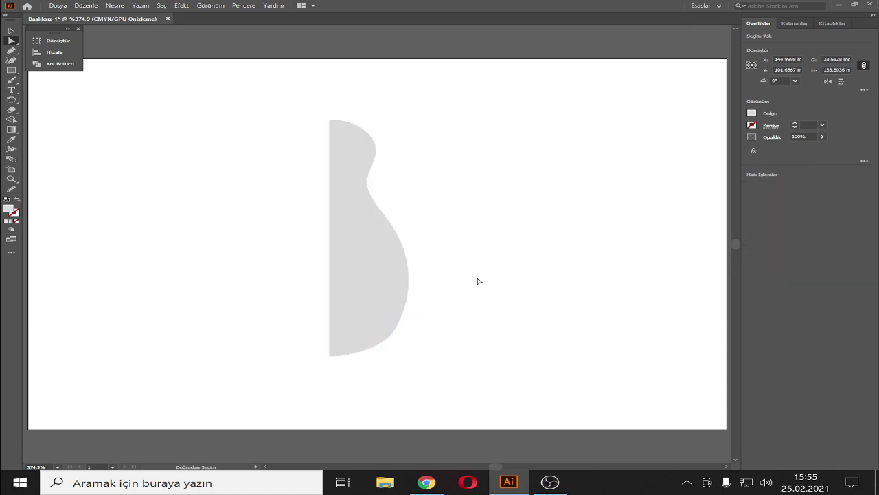
- Pull the upper neck anchor and head curve inward to slim the head and neck
click(354, 179)
drag(402, 118, 294, 177)
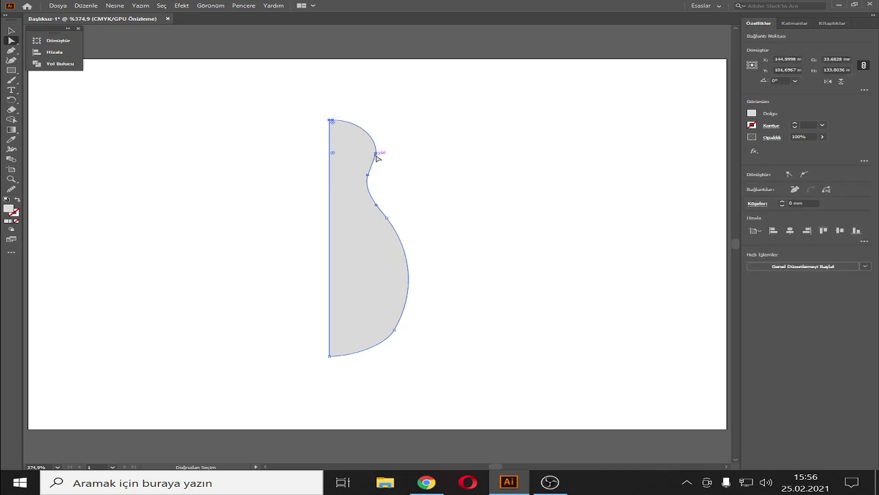
drag(377, 158, 381, 159)
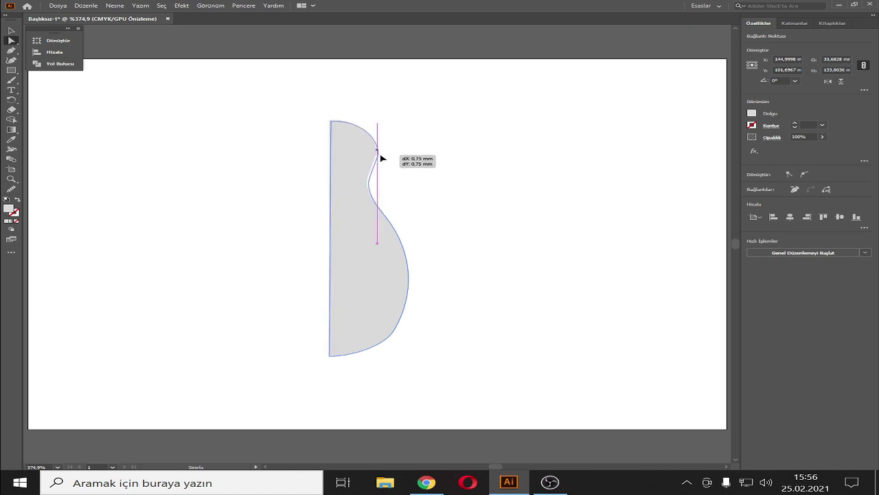
mouse_move(382, 159)
mouse_down()
mouse_move(393, 147)
mouse_move(359, 115)
mouse_up()
key(ctrl+z)
key(a)
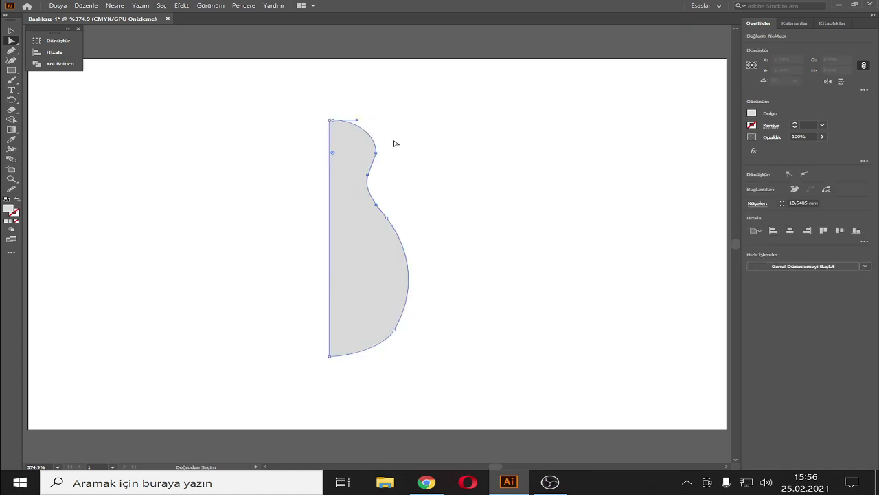
drag(376, 153, 363, 157)
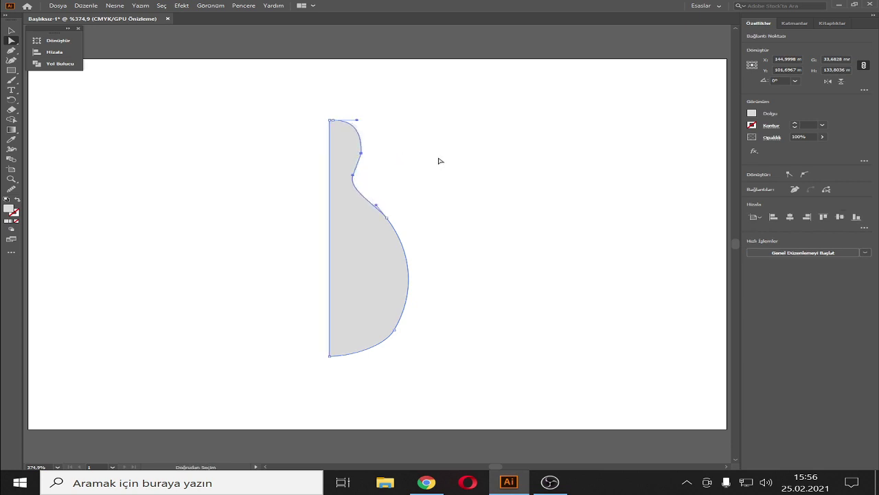
click(471, 157)
- Pull the belly's right side inward, then undo back to the earlier wider outline
click(371, 278)
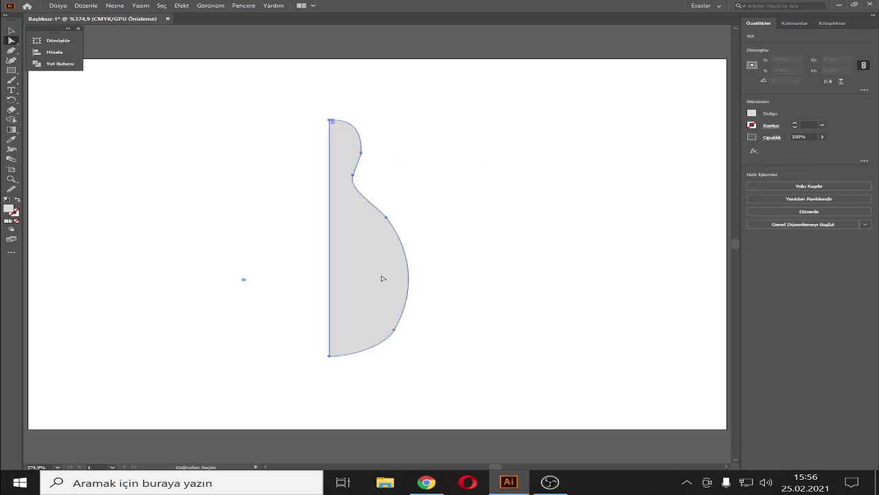
click(474, 245)
drag(419, 225, 393, 324)
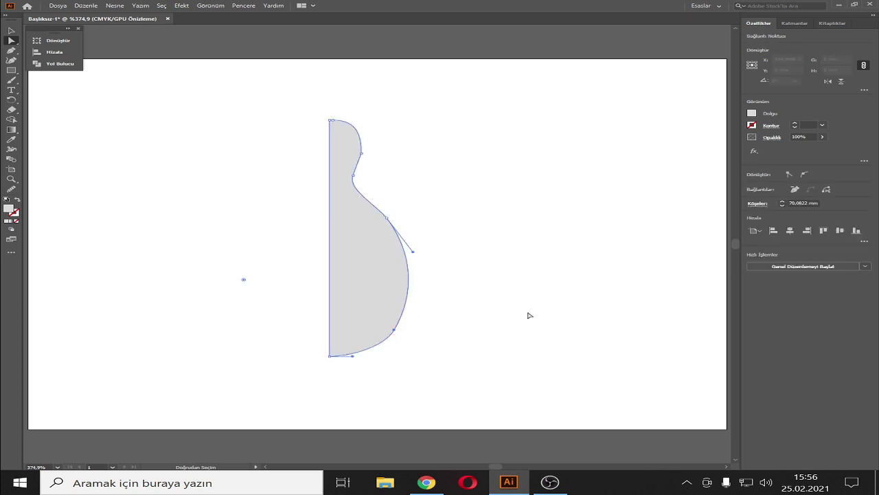
drag(410, 278, 398, 280)
key(ctrl+z)
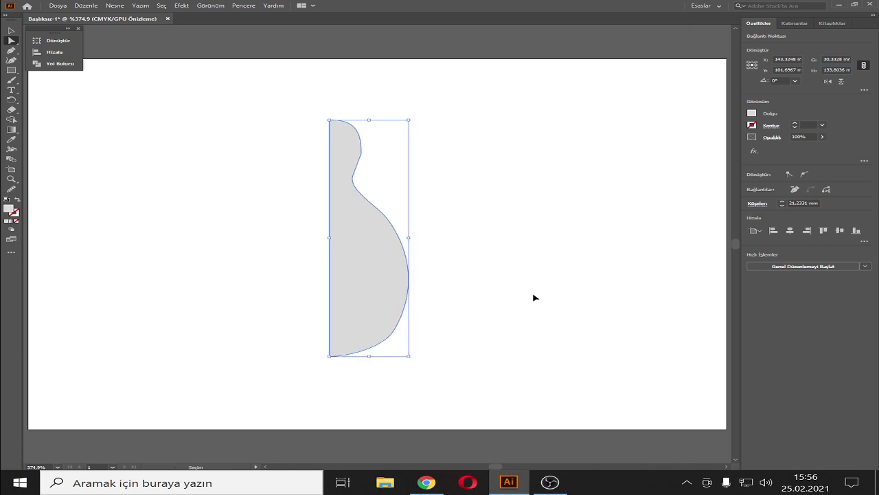
key(ctrl+z)
- Move the head and neck anchors left to narrow the top of the pin profile
key(a)
click(397, 136)
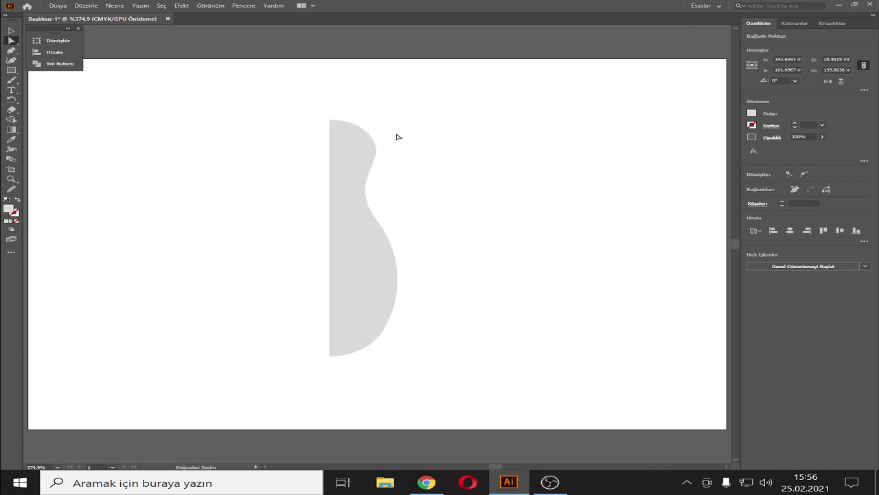
click(375, 152)
mouse_move(375, 152)
mouse_down()
mouse_move(365, 147)
mouse_move(358, 158)
mouse_up()
key(v)
key(ctrl+z)
click(463, 189)
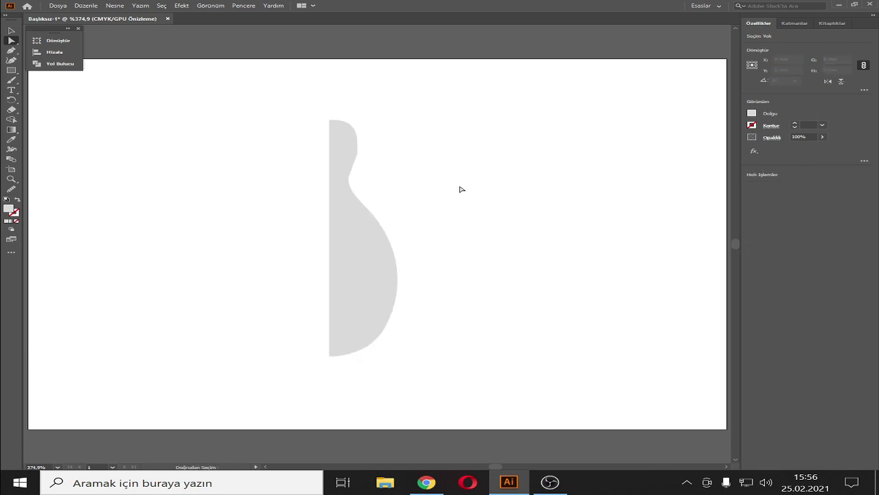
key(ctrl+z)
key(ctrl+z)
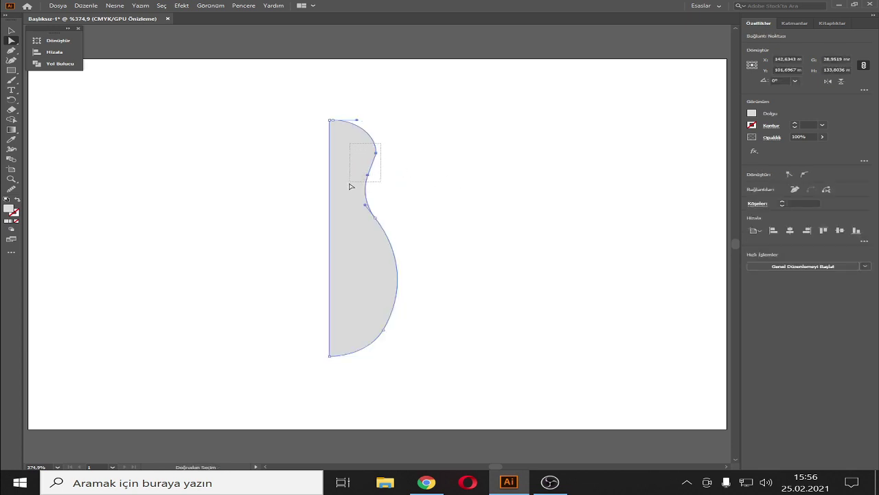
drag(374, 157, 364, 159)
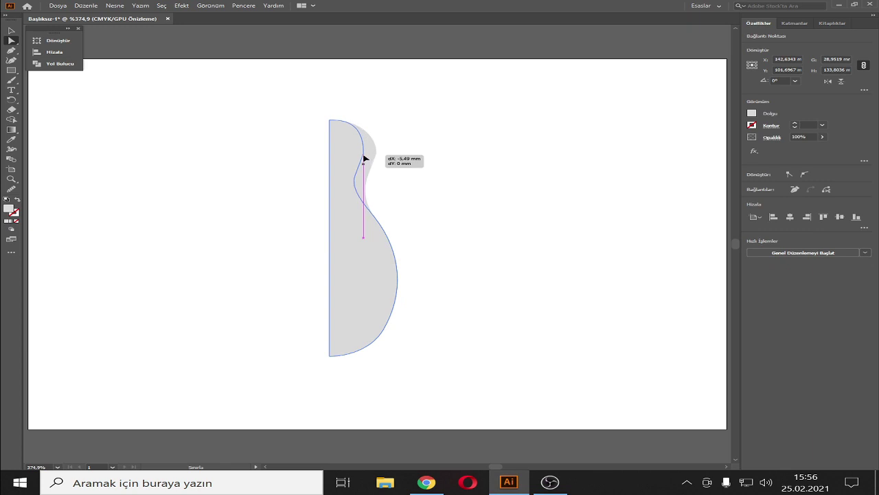
click(453, 194)
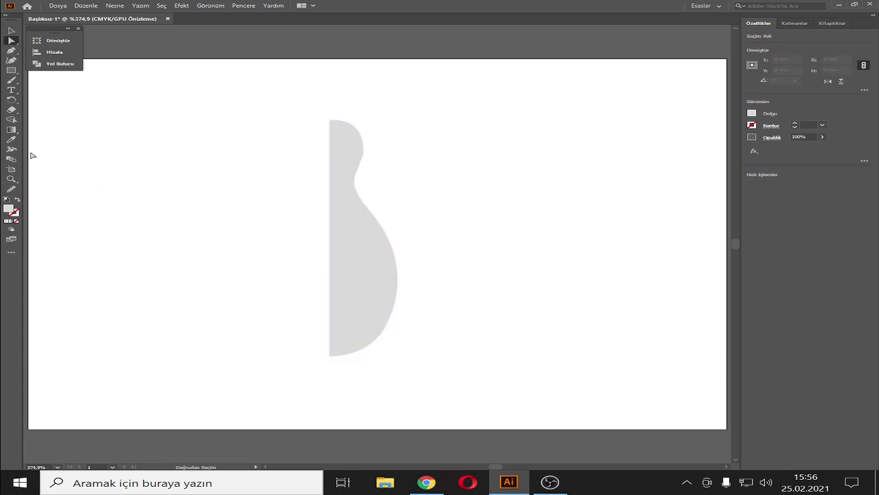
click(11, 70)
drag(283, 163, 258, 165)
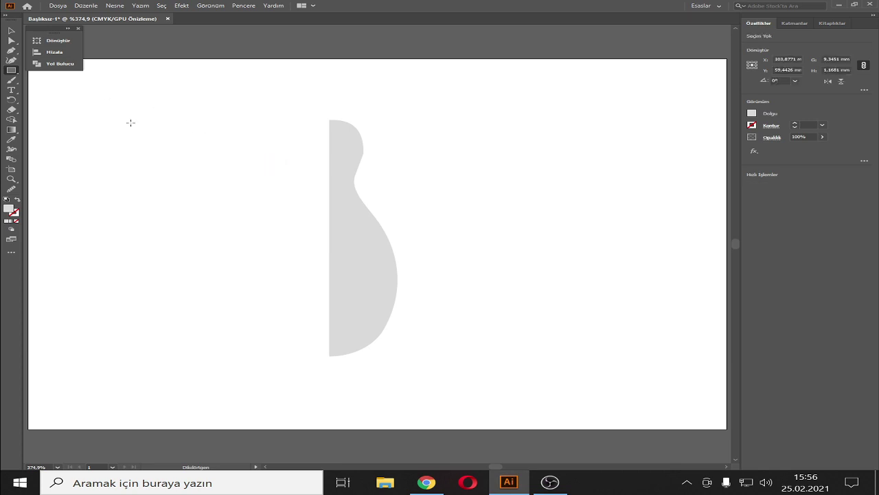
- Draw a rectangle across the pin's neck and fill it with red from the swatches
key(ctrl+z)
drag(315, 169, 370, 194)
click(752, 113)
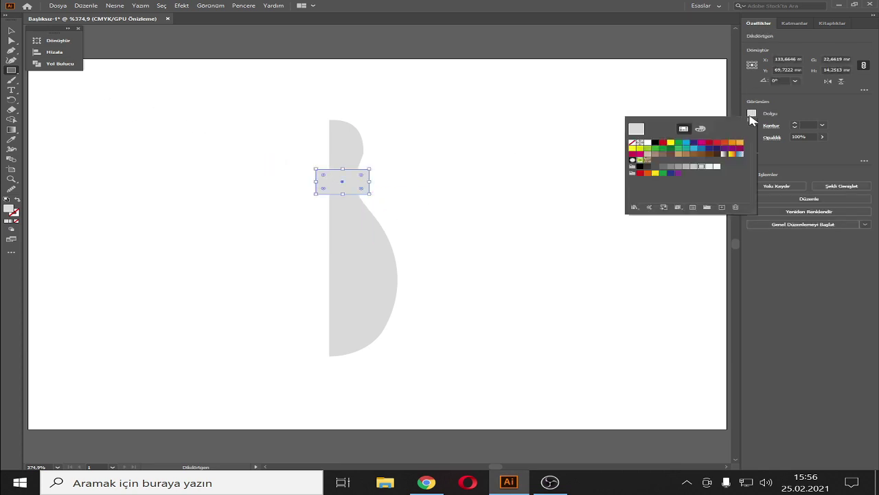
click(664, 142)
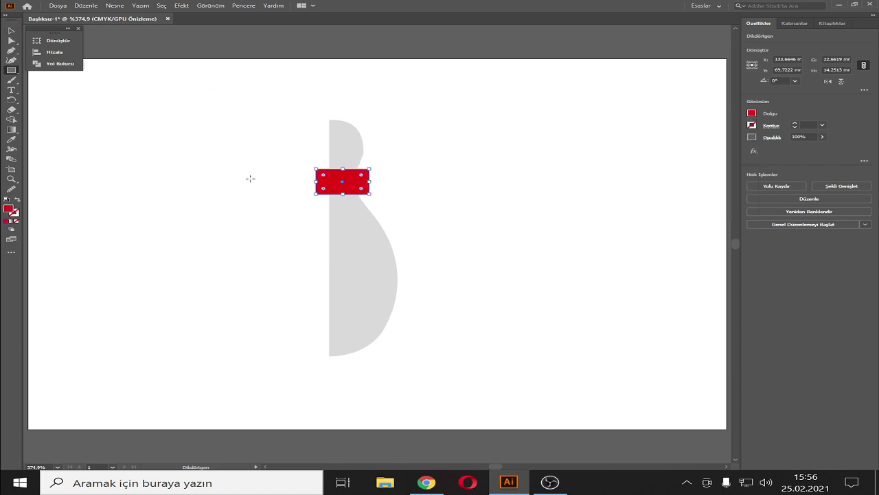
click(343, 238)
click(465, 253)
click(11, 31)
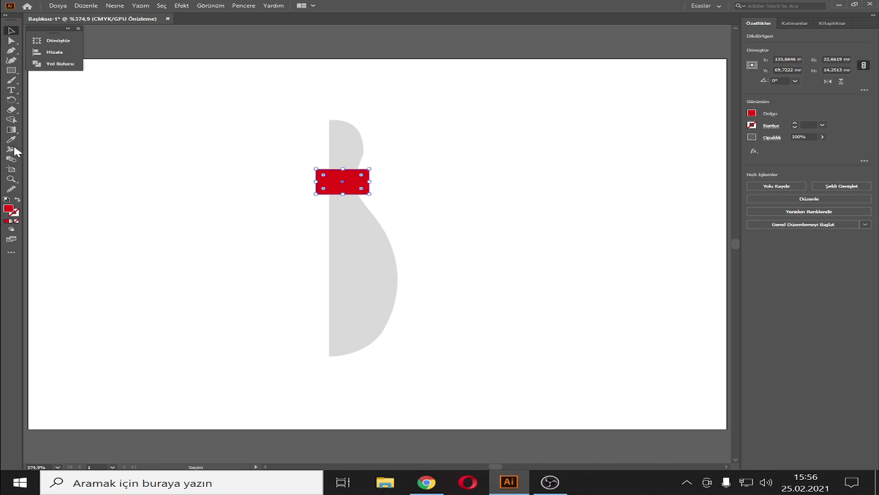
click(11, 119)
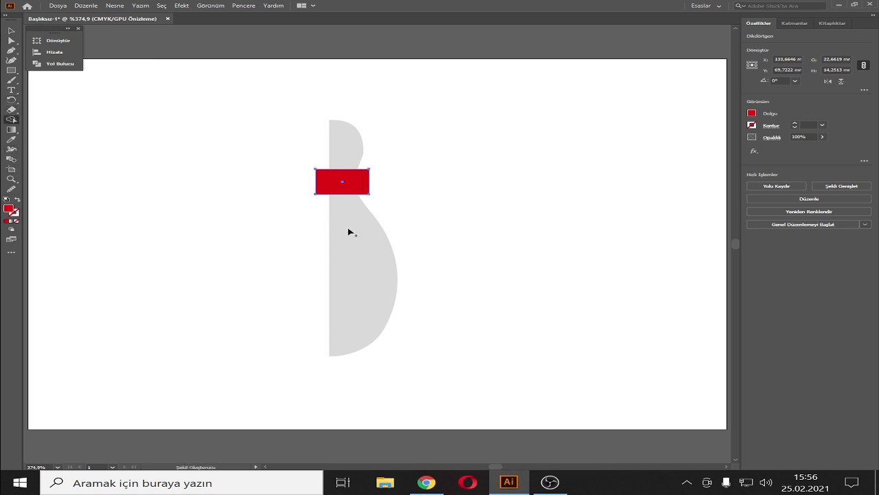
click(11, 31)
- Use Shape Builder to delete the red band's overhang left and right of the grey profile
shift+click(377, 247)
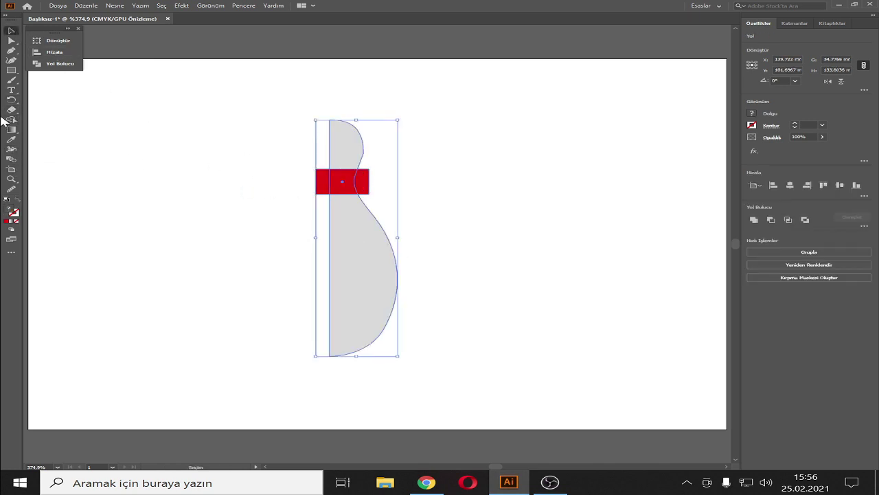
click(10, 118)
alt+click(323, 182)
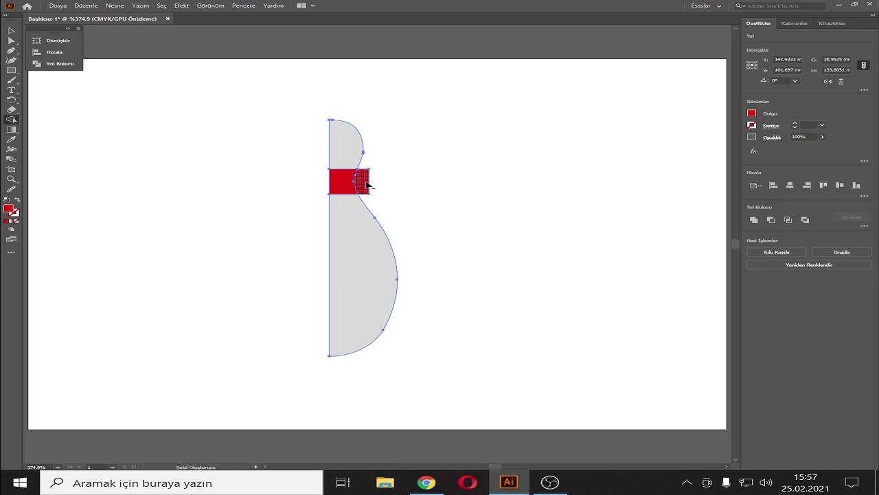
alt+click(367, 184)
click(11, 31)
click(515, 207)
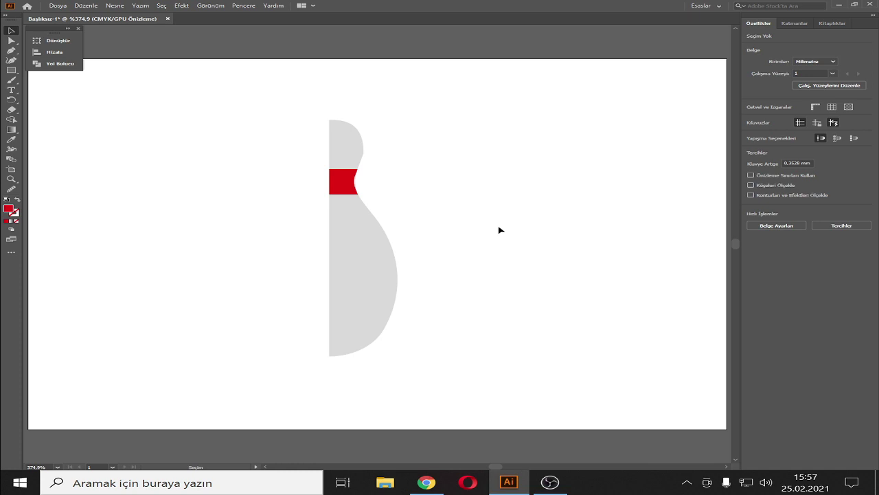
click(366, 267)
click(184, 7)
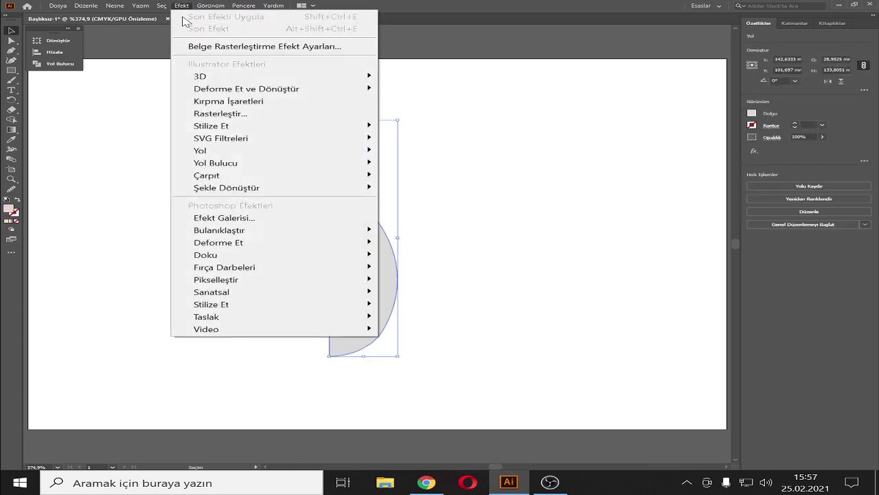
mouse_move(271, 76)
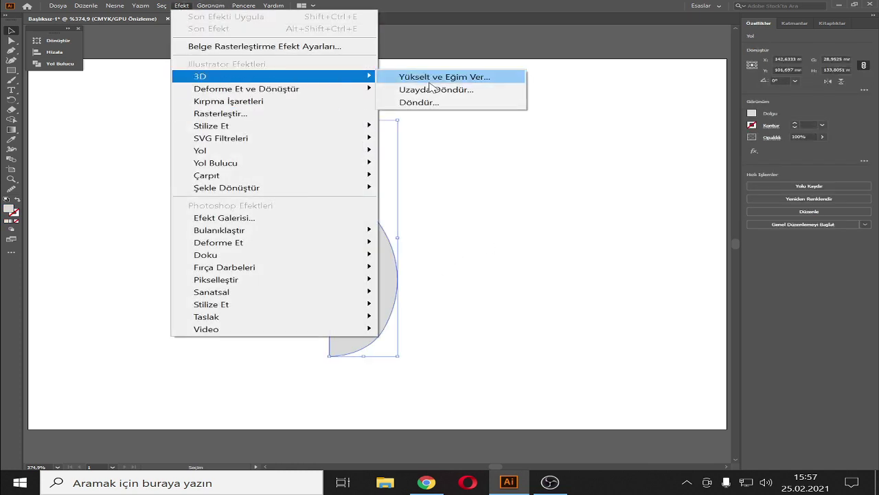
click(430, 90)
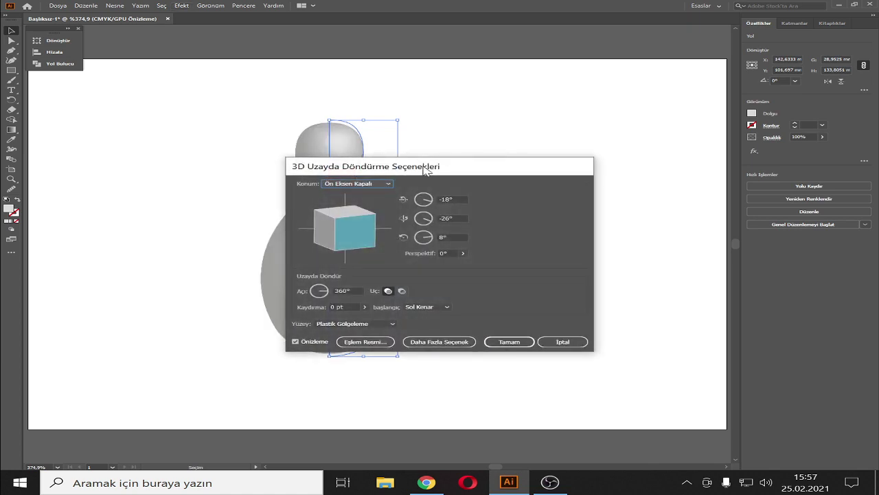
mouse_move(431, 172)
mouse_down()
mouse_move(603, 159)
mouse_move(544, 134)
mouse_up()
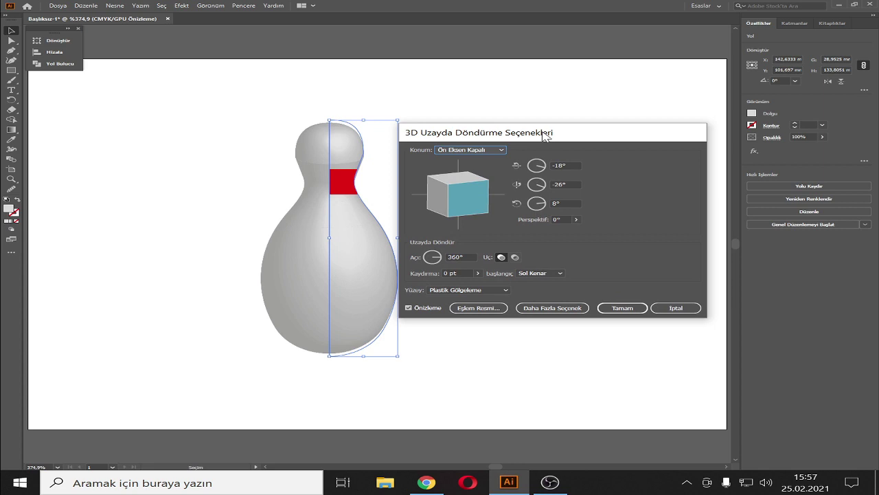
drag(476, 188, 477, 195)
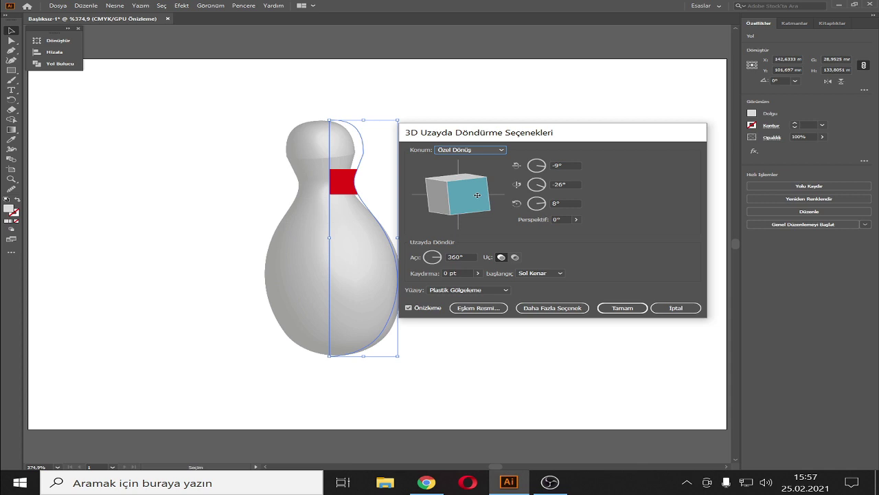
drag(478, 198, 478, 205)
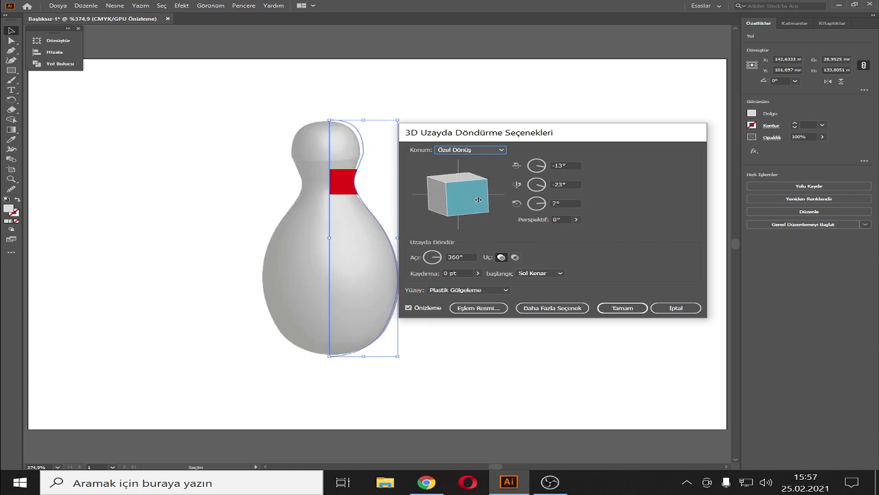
click(671, 308)
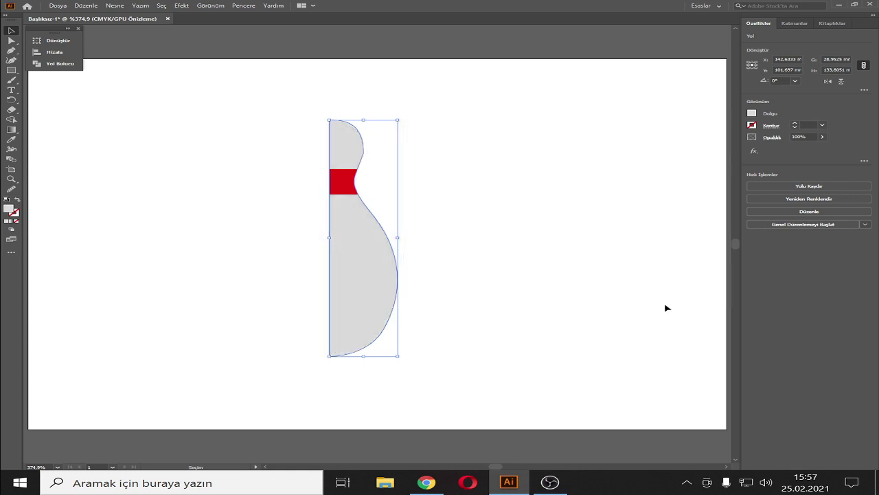
- Group both profile shapes and apply Effect > 3D > Revolve to the group
click(181, 6)
mouse_move(199, 76)
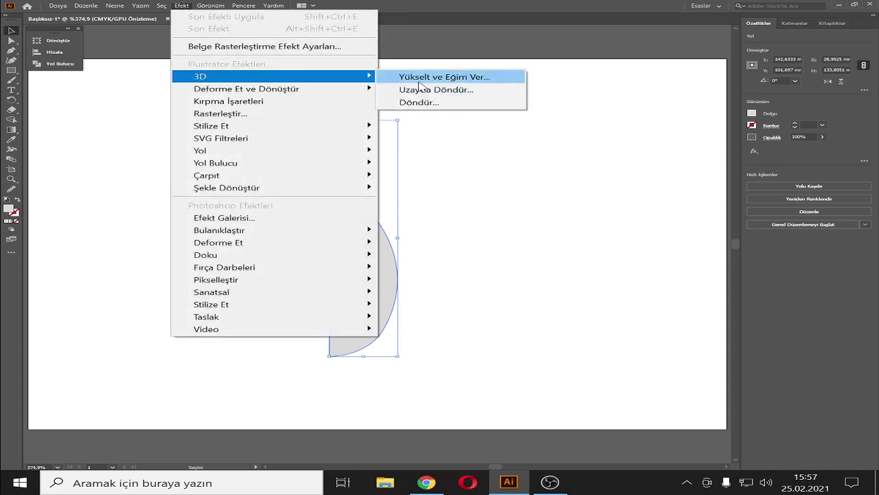
click(423, 87)
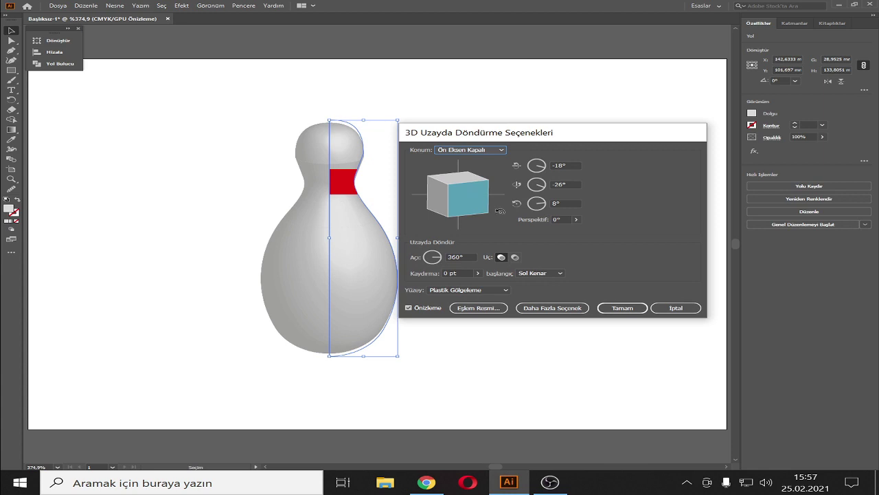
click(686, 310)
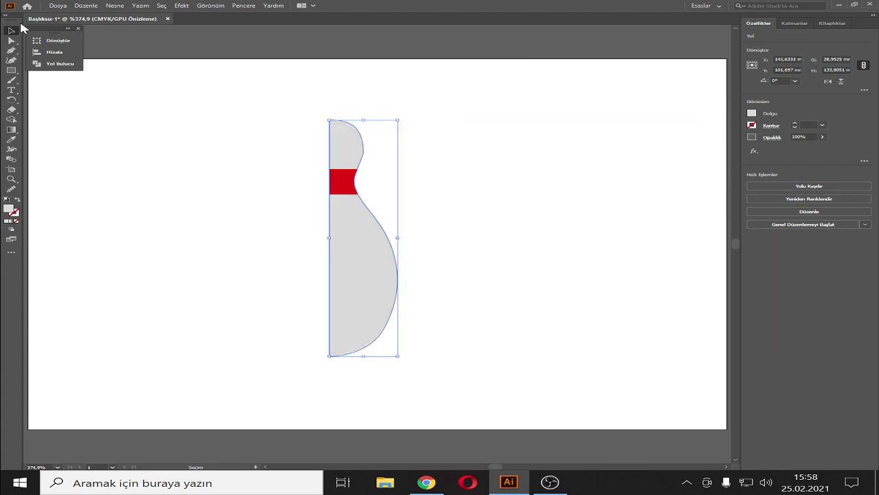
drag(438, 114, 280, 304)
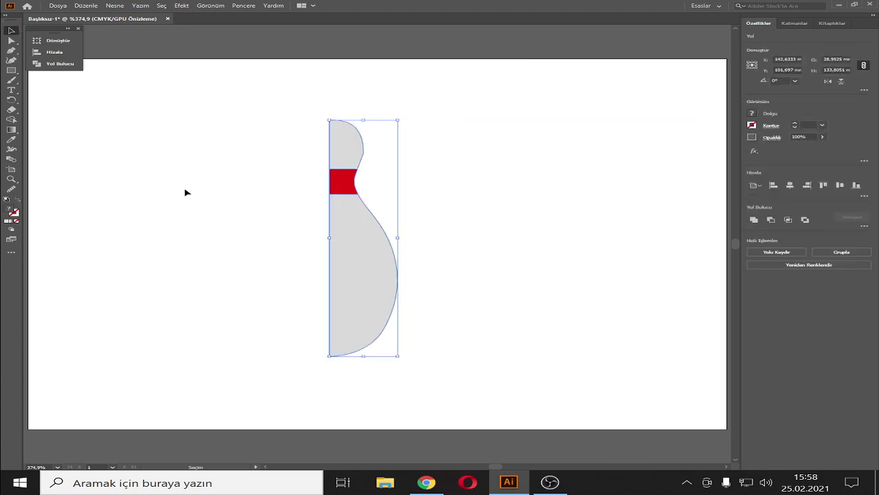
key(ctrl+g)
click(182, 6)
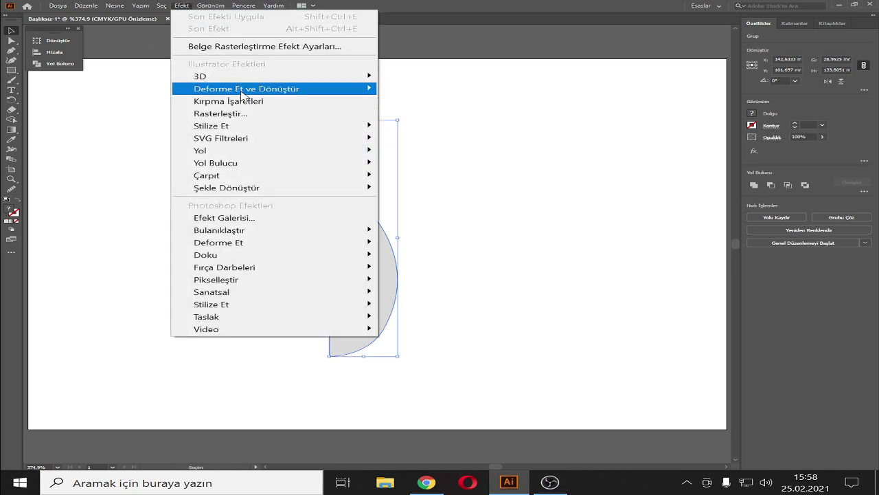
mouse_move(206, 76)
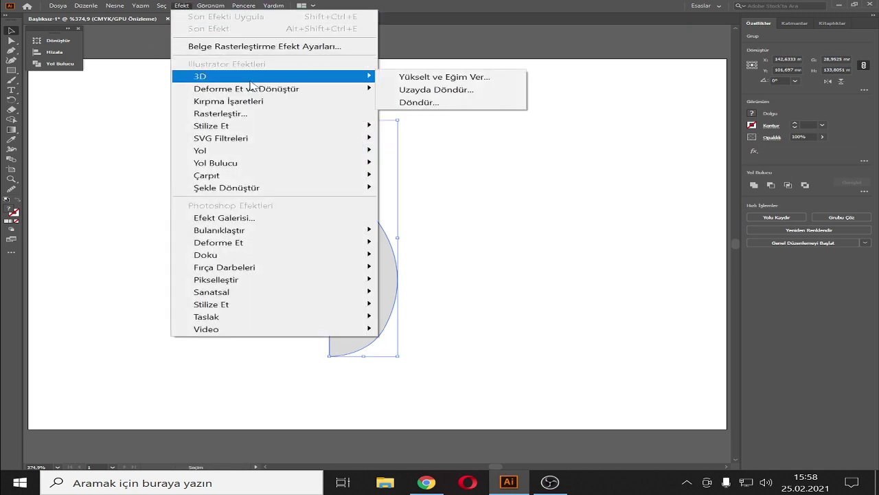
click(422, 89)
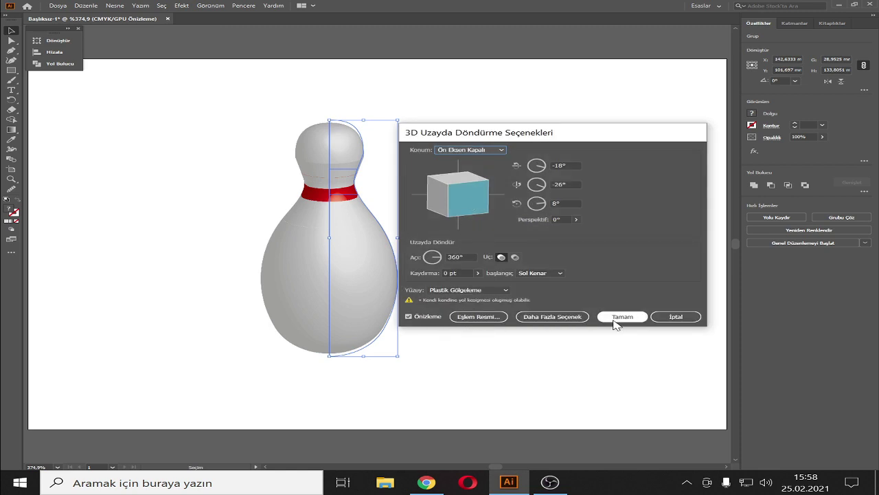
click(621, 319)
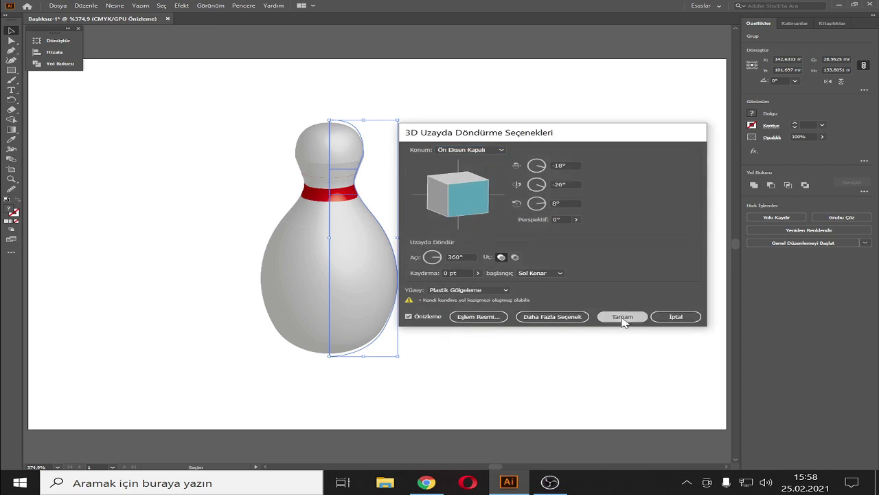
click(487, 149)
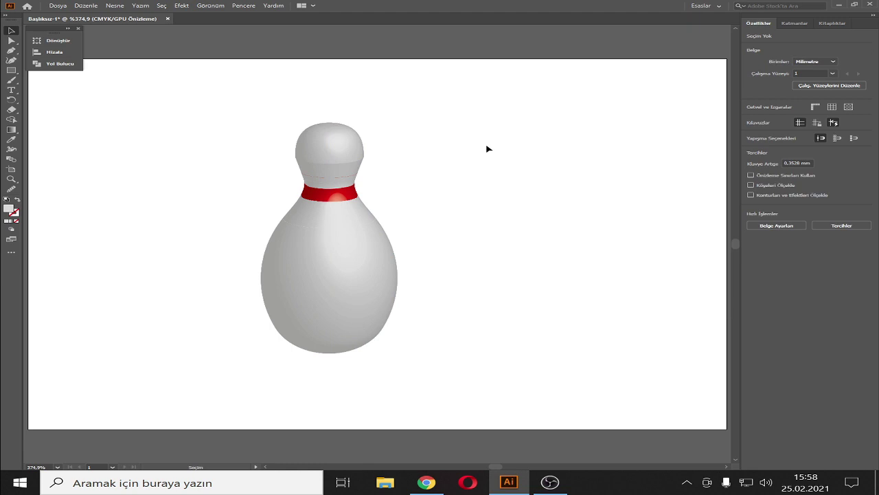
- Expand the 3D pin's appearance into editable paths with Object > Expand Appearance
click(370, 276)
click(478, 192)
click(323, 227)
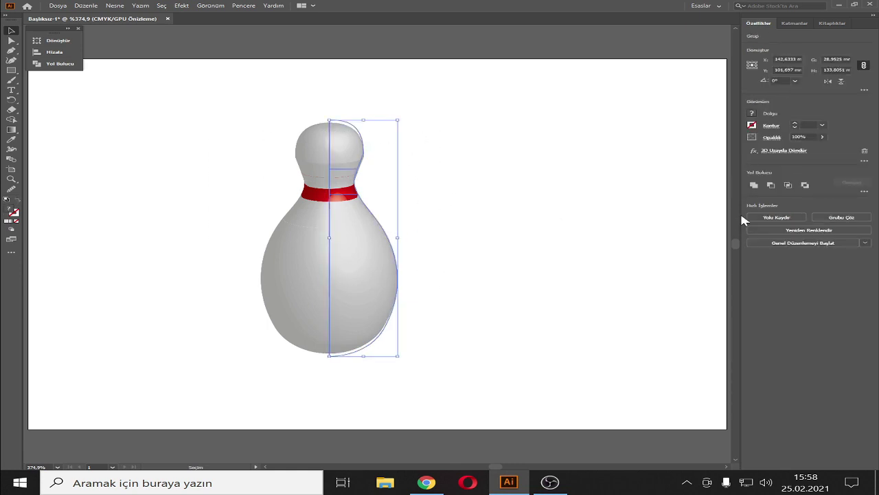
click(115, 6)
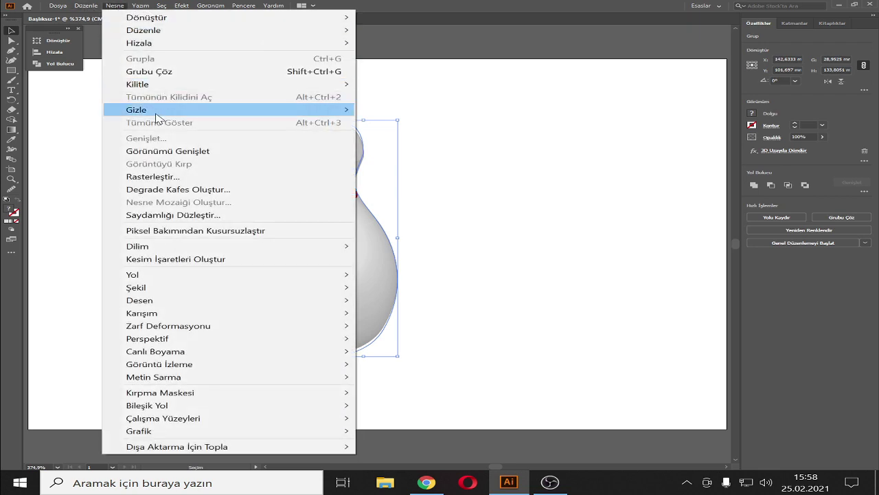
click(152, 151)
click(498, 213)
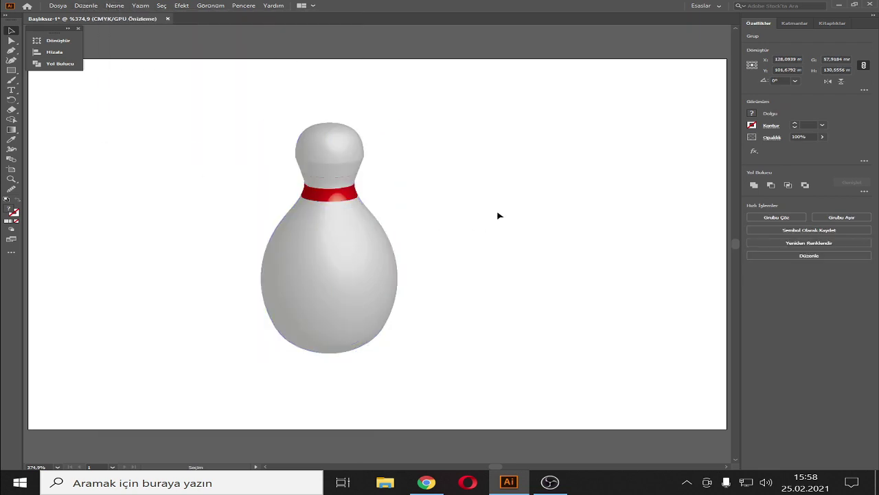
click(288, 281)
key(a)
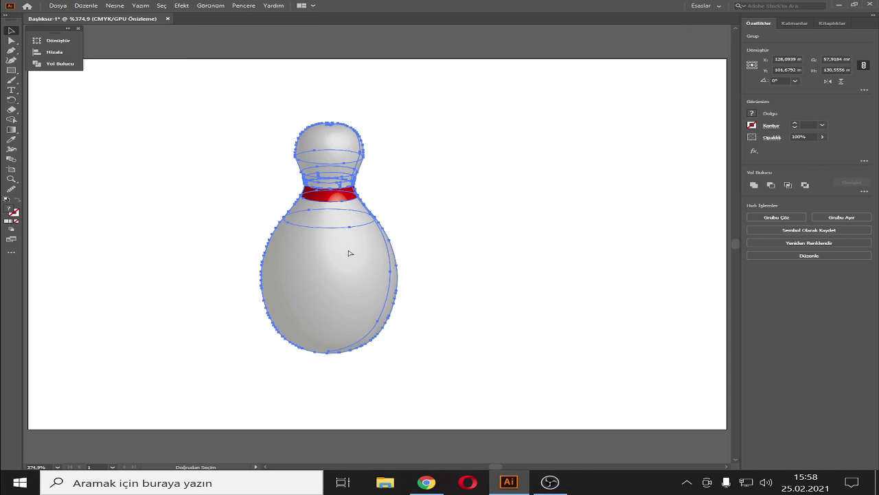
key(v)
- Duplicate the pin, shrink the middle copy, move it lower and delete the right copy
drag(328, 255, 465, 250)
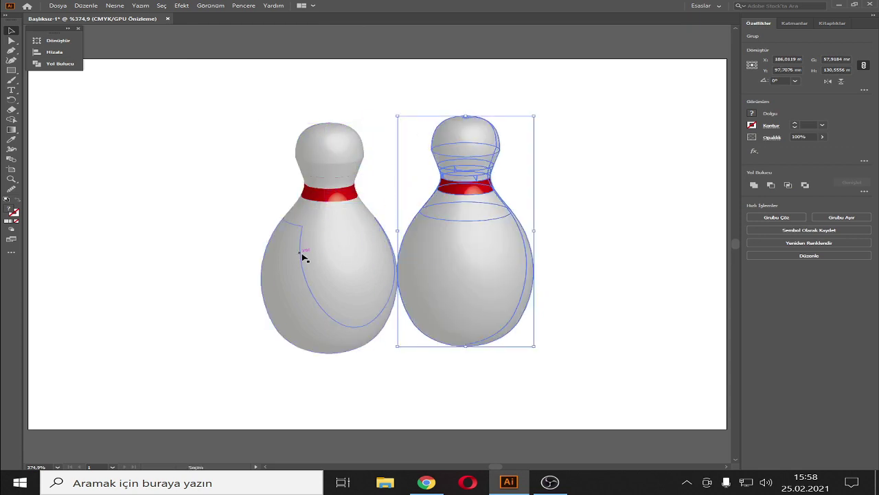
drag(305, 257, 152, 229)
mouse_move(471, 261)
mouse_down()
mouse_move(399, 235)
mouse_move(398, 245)
mouse_up()
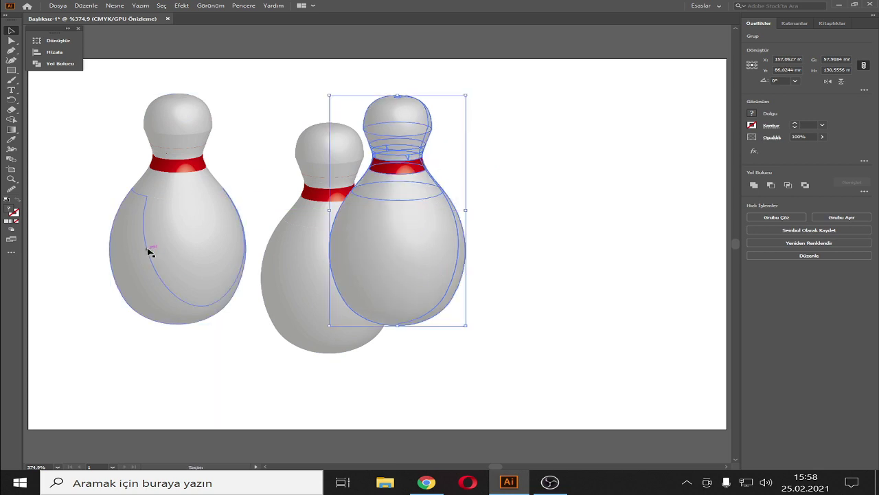
drag(147, 249, 216, 252)
click(325, 342)
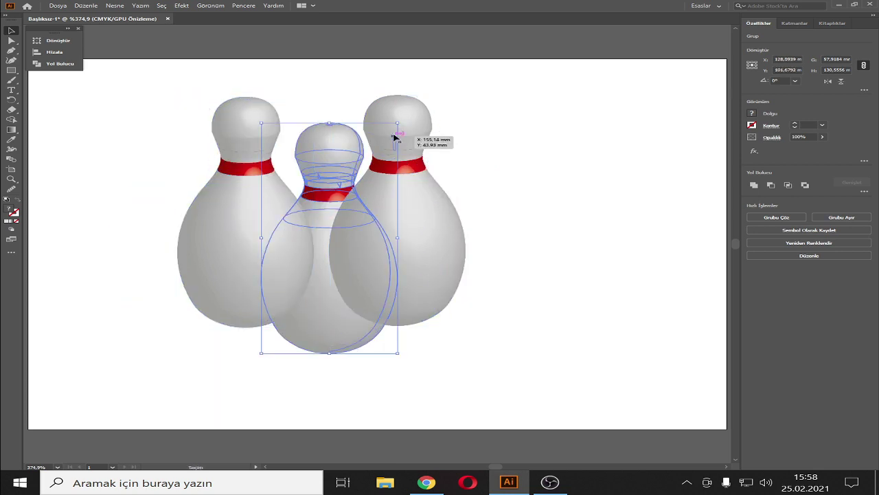
mouse_move(397, 124)
mouse_down()
mouse_move(362, 165)
mouse_move(377, 157)
mouse_up()
drag(328, 280, 327, 328)
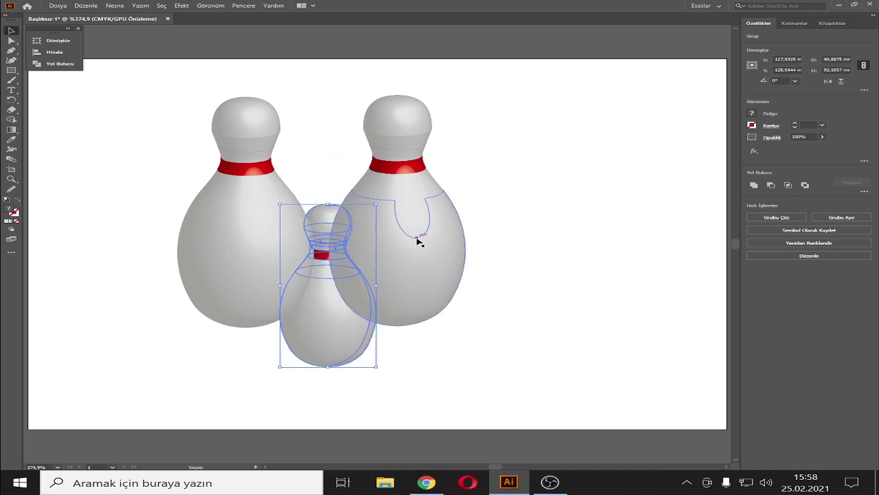
click(426, 244)
key(Delete)
- Delete the large left pin, copy the pin up-left, and send the second-row pins to back
click(255, 189)
key(Delete)
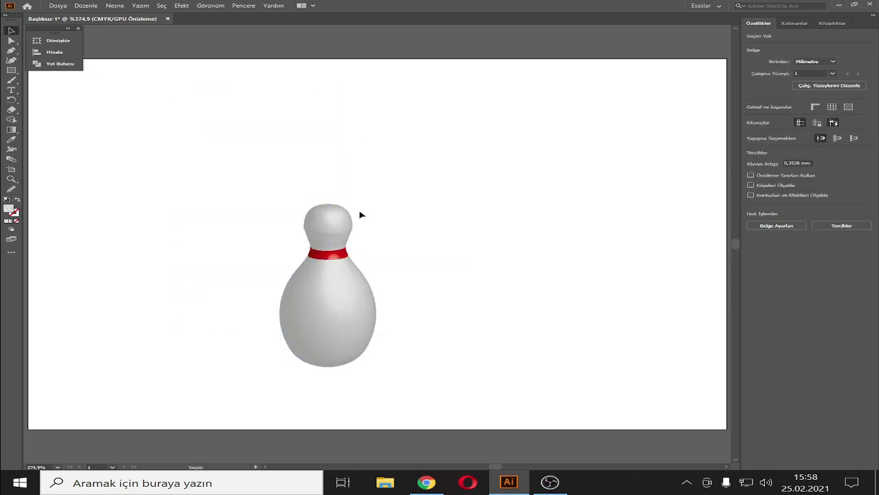
mouse_move(343, 304)
mouse_down()
mouse_move(388, 273)
mouse_move(296, 265)
mouse_up()
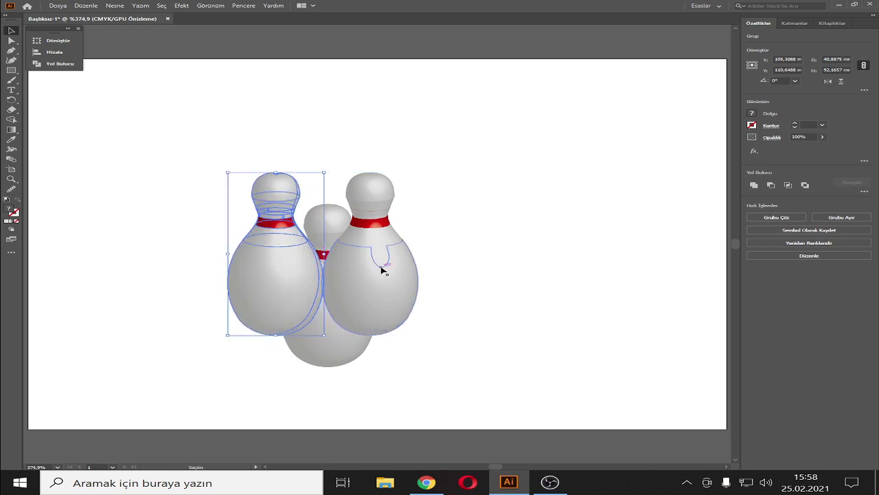
shift+click(371, 270)
right_click(375, 270)
mouse_move(416, 394)
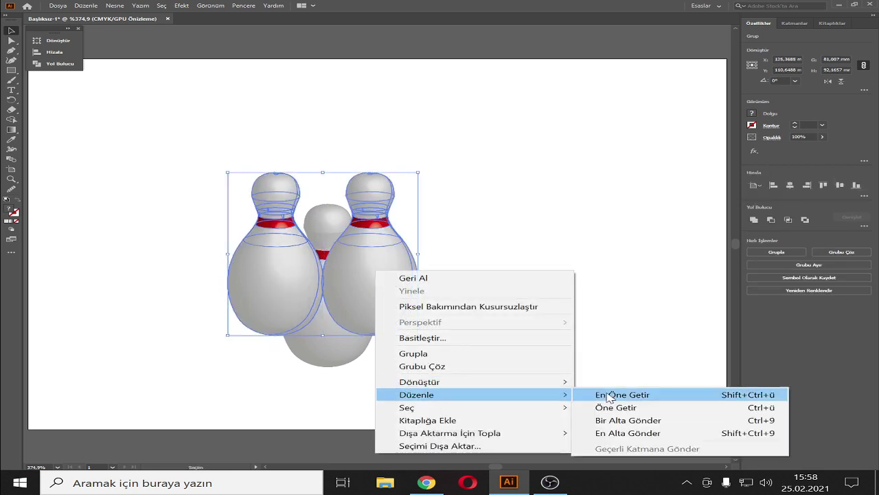
click(608, 417)
click(528, 294)
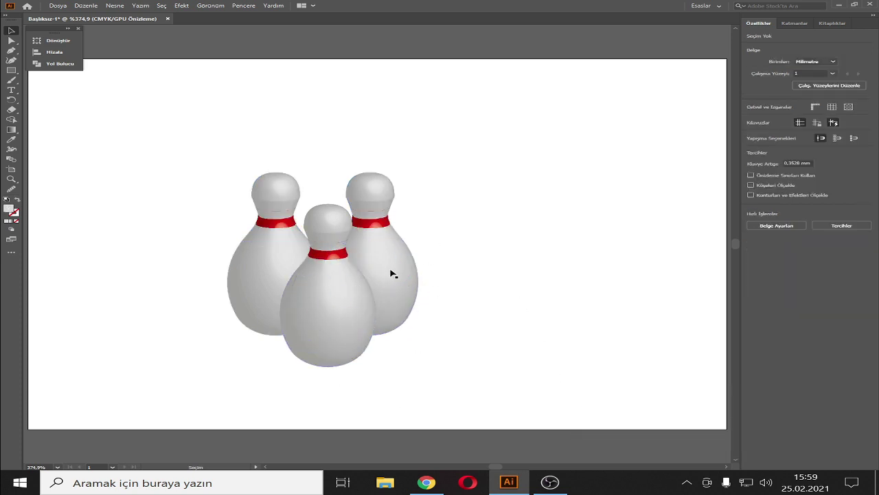
- Copy the remaining back-row pins and send them behind the others to complete six pins
mouse_move(391, 287)
mouse_down()
mouse_move(437, 255)
mouse_move(251, 232)
mouse_up()
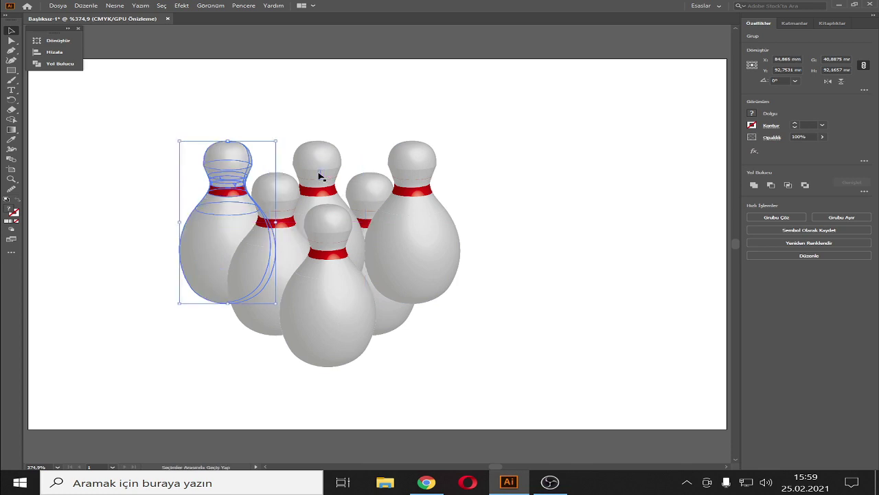
shift+click(320, 177)
shift+click(421, 206)
right_click(421, 206)
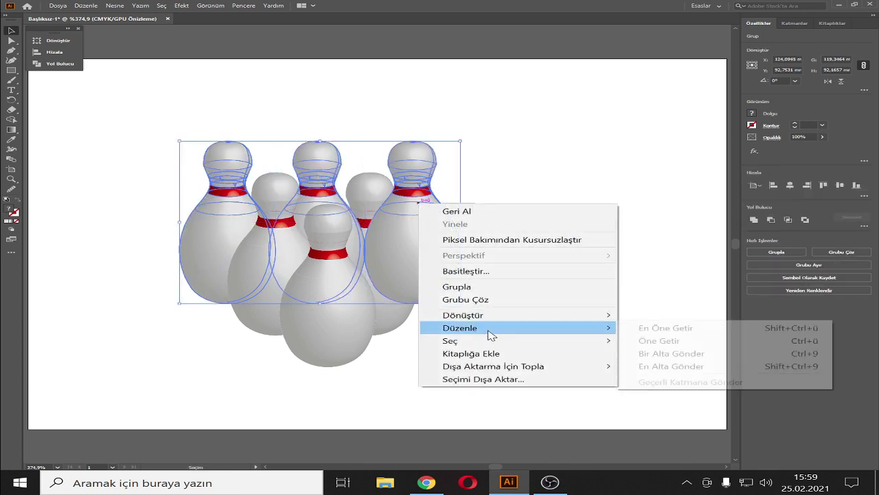
click(654, 368)
click(557, 297)
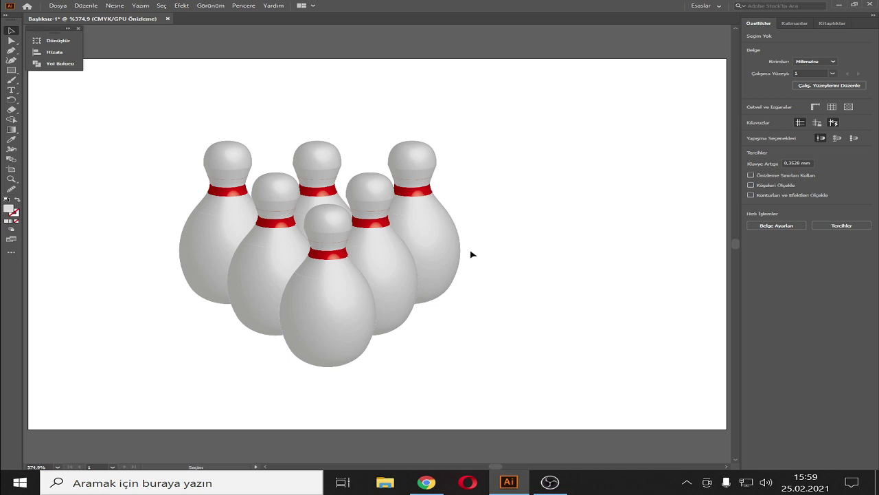
drag(520, 137, 123, 369)
- Align the six pins to the artboard's horizontal and vertical centre, then fit the artboard in view
key(a)
click(68, 55)
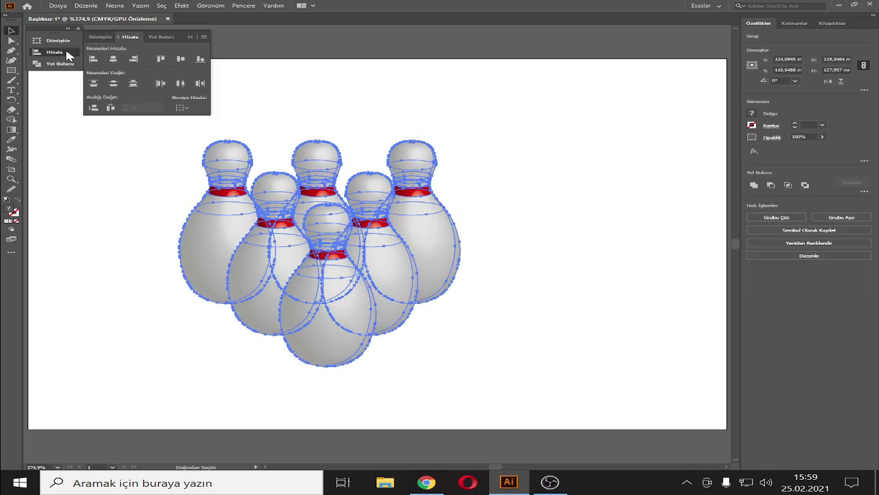
click(113, 58)
click(181, 57)
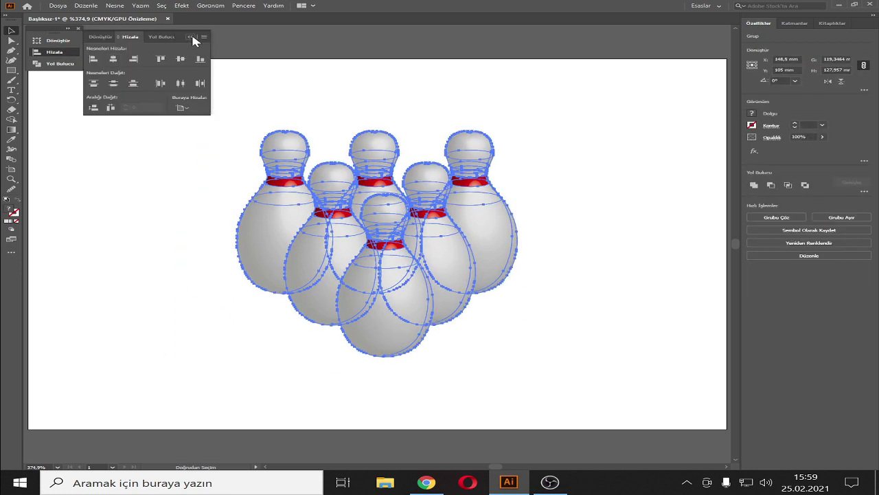
click(192, 38)
key(v)
click(571, 143)
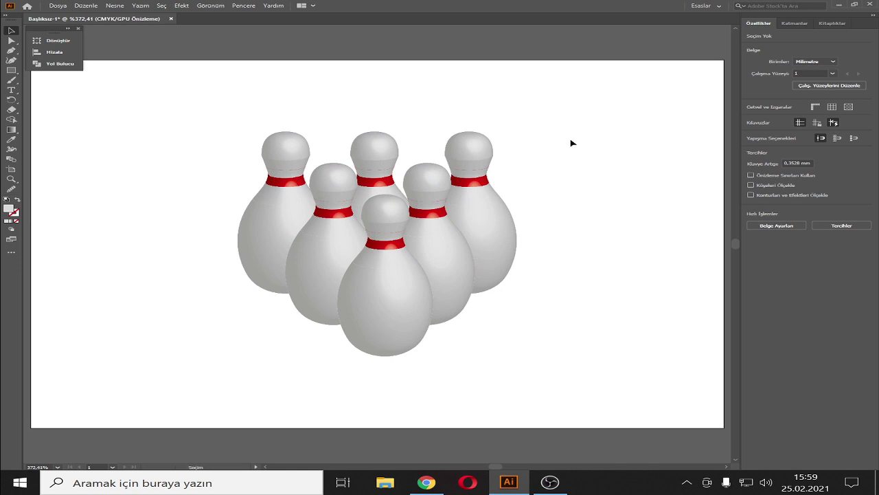
click(383, 310)
scroll(732, 216, up, 5)
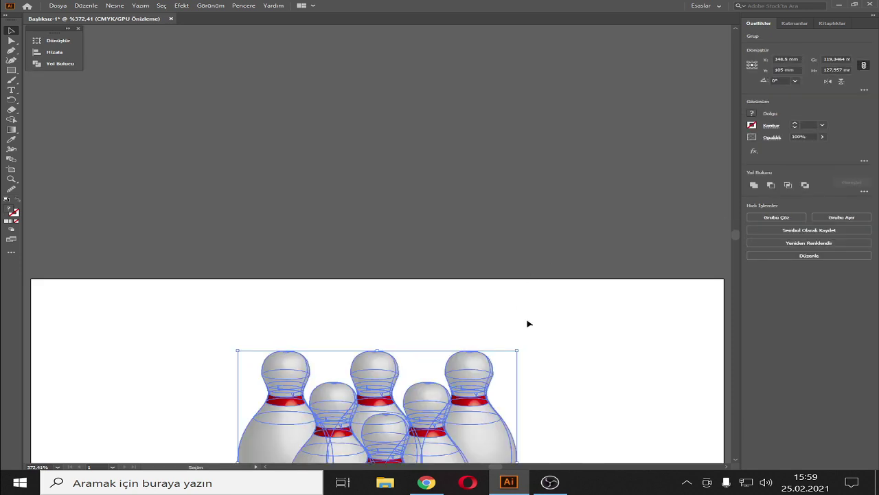
key(ctrl+0)
click(570, 289)
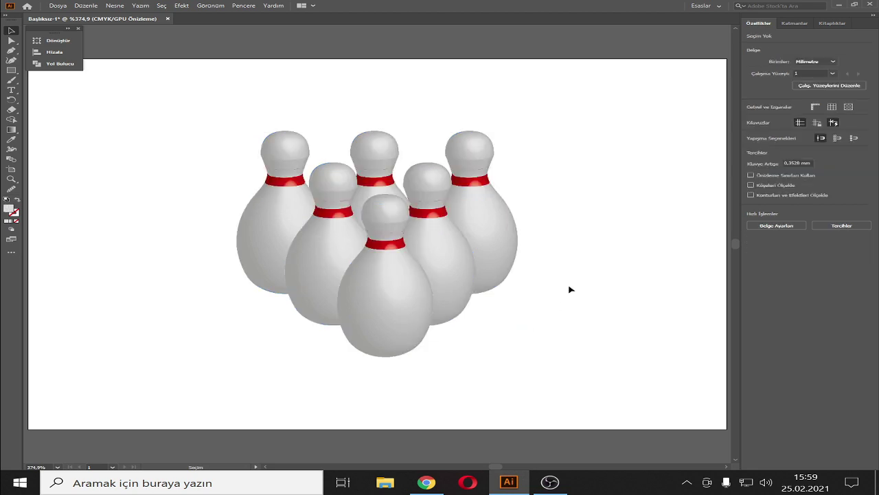
- Draw a flat ellipse under the front pin's base
click(11, 70)
click(59, 80)
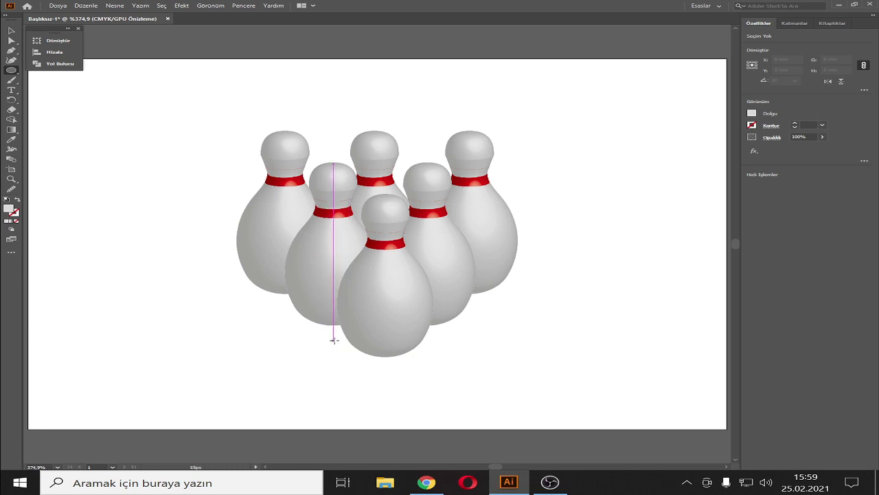
drag(335, 330, 430, 363)
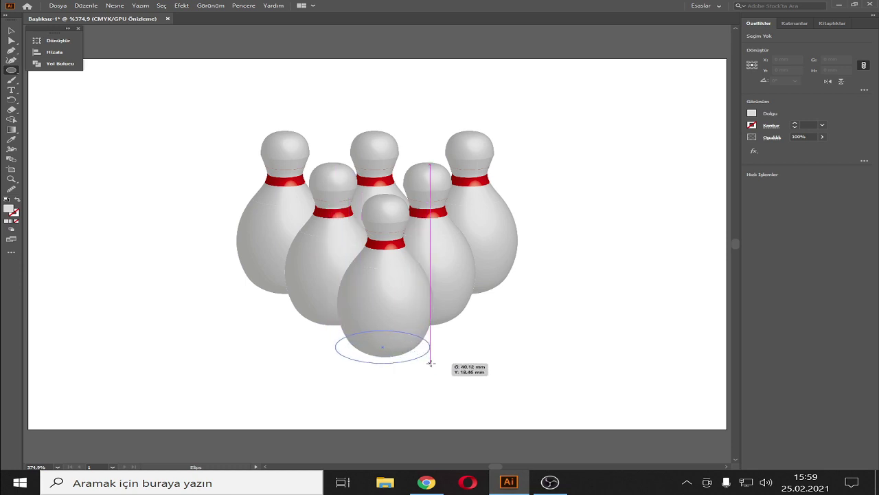
drag(430, 363, 434, 363)
- Fill the ellipse with a grey swatch and set its opacity to 35%
click(751, 114)
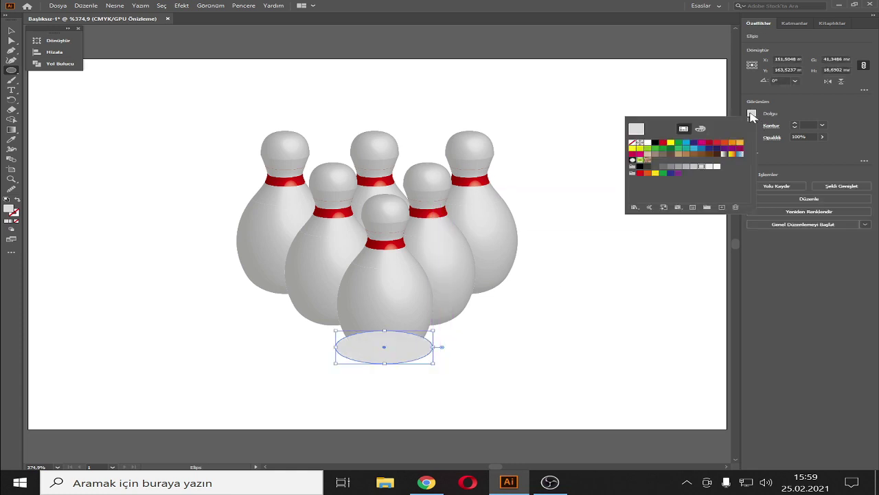
click(662, 166)
click(700, 128)
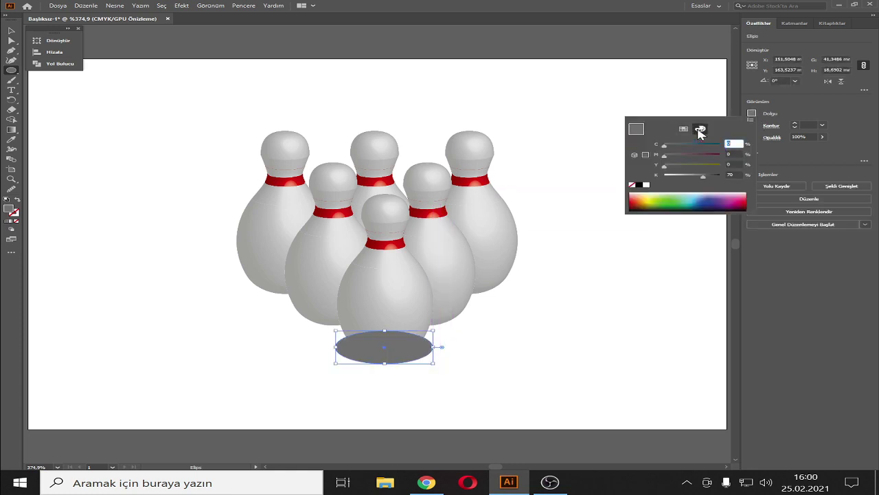
click(782, 137)
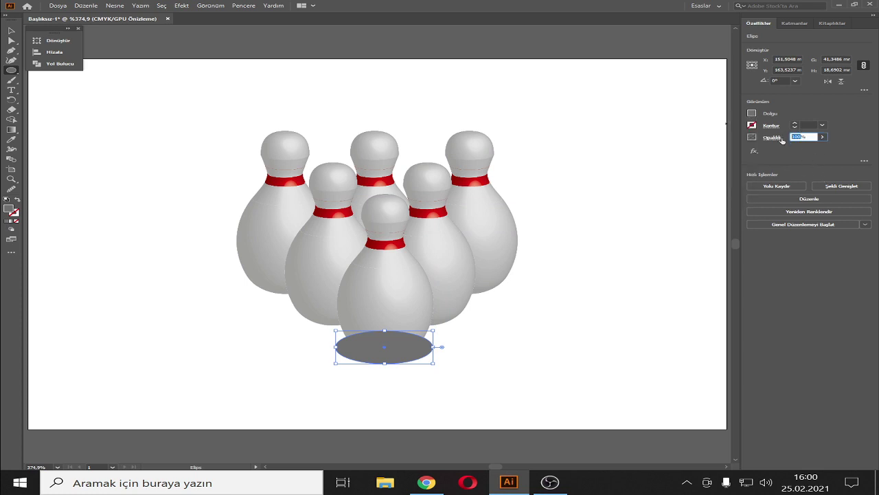
text(15)
key(Return)
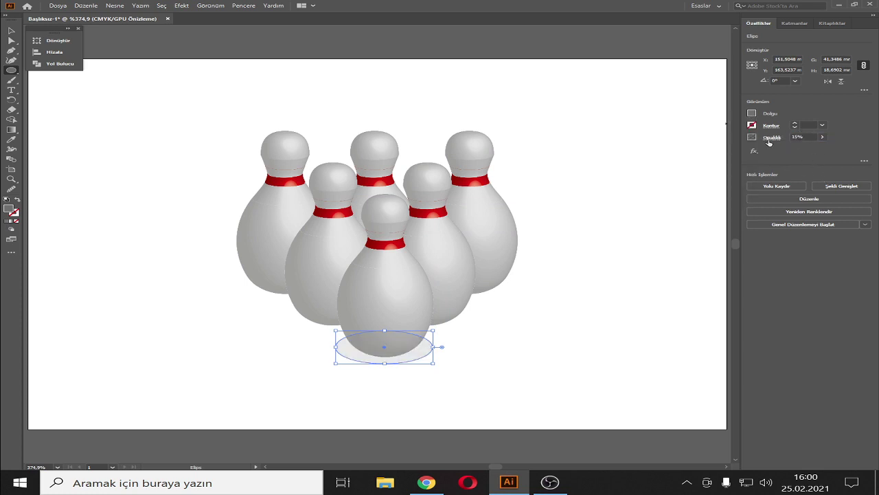
click(797, 136)
text(35)
key(Return)
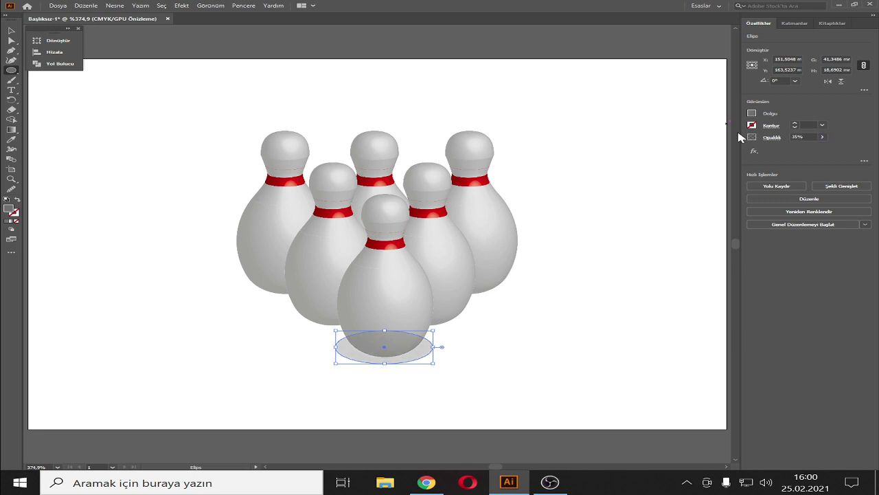
- Send the shadow ellipse to the back, behind all the pins
key(v)
right_click(415, 350)
mouse_move(456, 291)
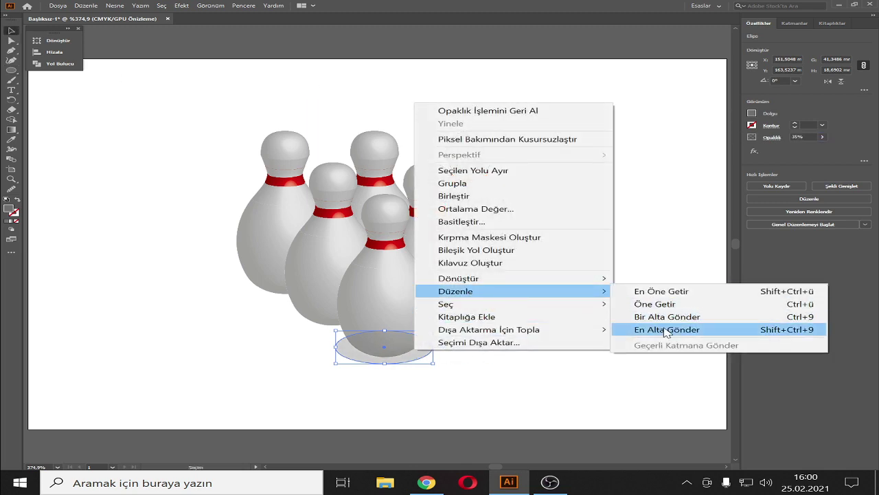
click(618, 330)
click(602, 343)
- Alt-drag shadow copies under the middle-right and left-side pins
drag(425, 352, 464, 325)
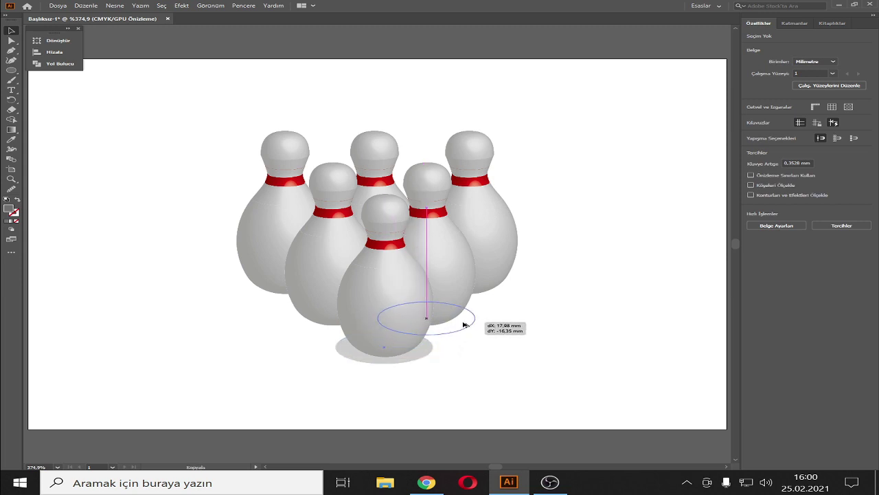
drag(465, 324, 492, 293)
mouse_move(493, 285)
mouse_down()
mouse_move(364, 323)
mouse_move(291, 300)
mouse_up()
click(537, 376)
key(ctrl+0)
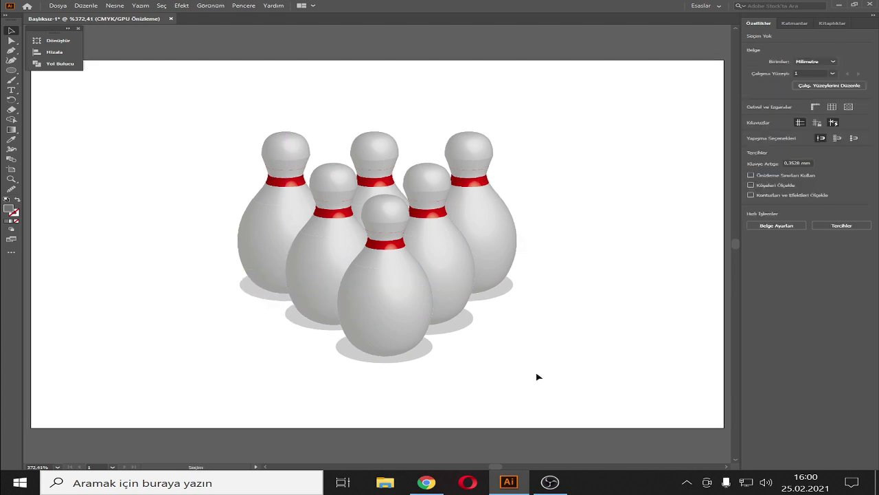
- Select the pin-and-shadow group and apply Vertical Align Center from the Hizala panel
drag(555, 142, 161, 412)
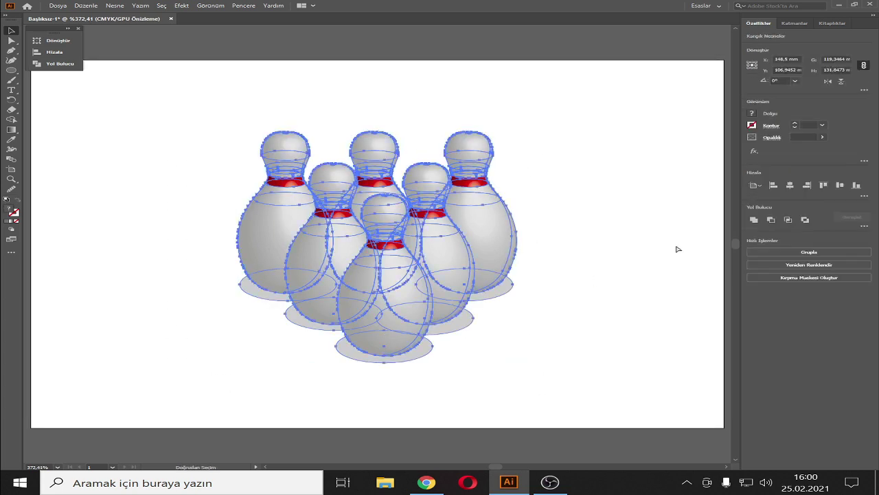
click(607, 246)
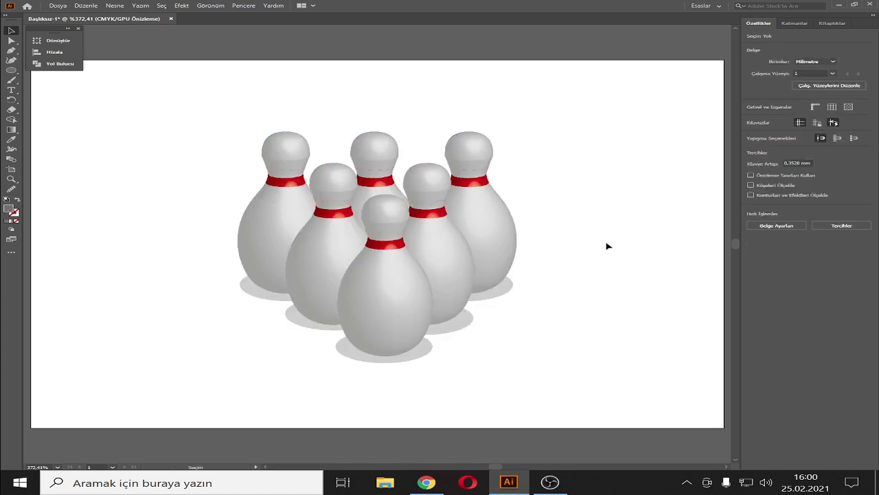
click(350, 267)
click(55, 51)
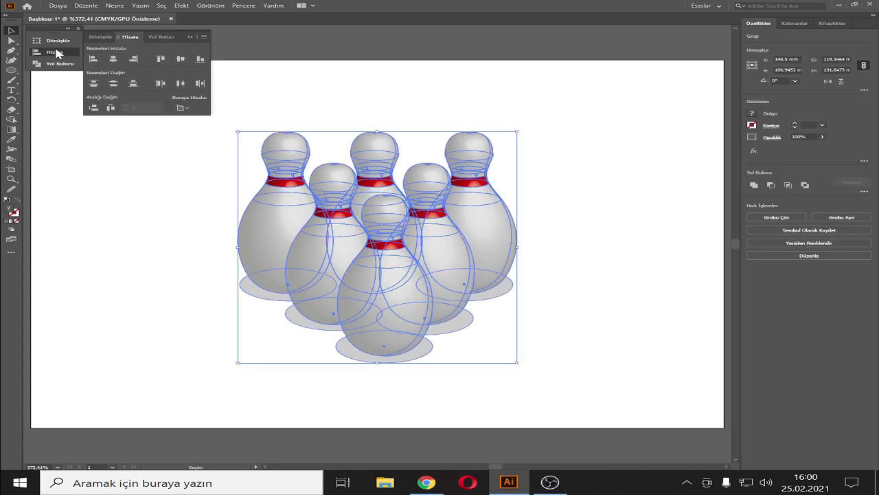
click(180, 59)
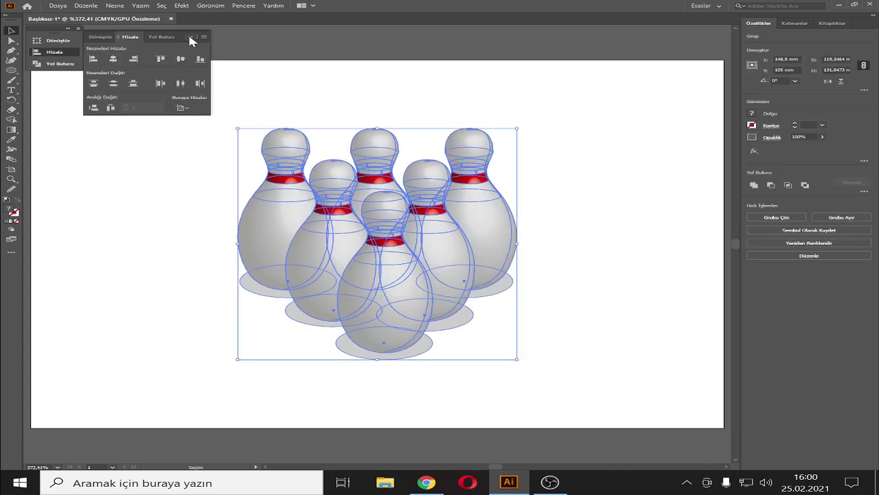
click(190, 37)
click(577, 135)
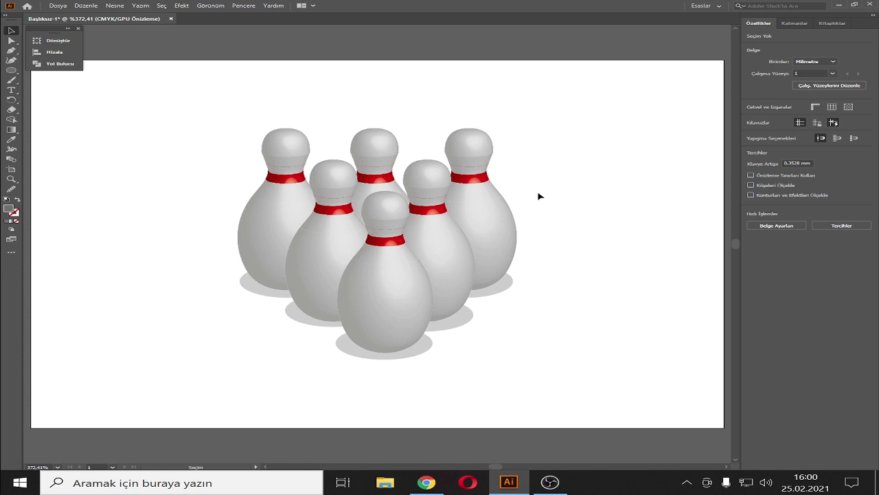
- Ungroup the pins and shadows, then select five of the shadow ellipses
click(426, 355)
right_click(426, 355)
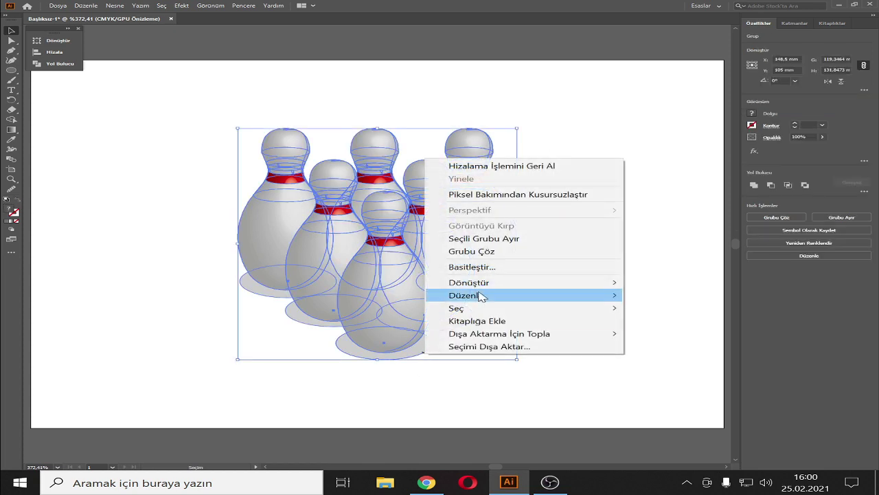
click(481, 251)
click(467, 323)
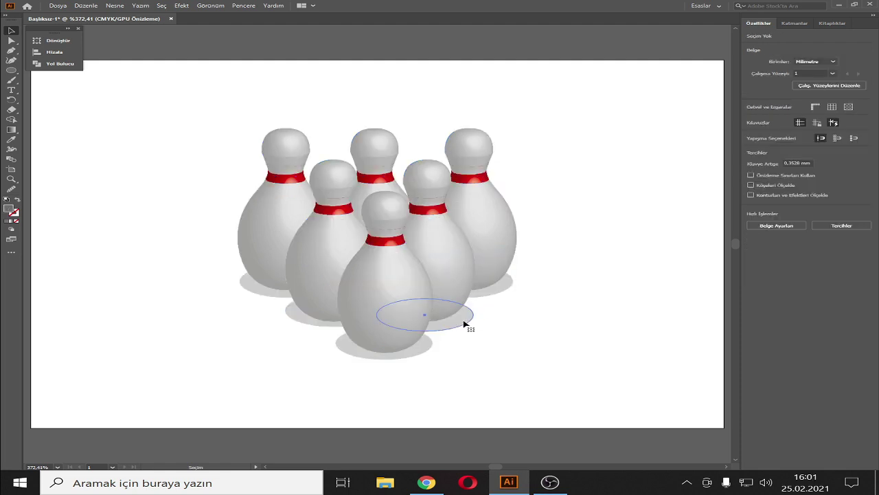
shift+click(505, 287)
shift+click(419, 350)
shift+click(316, 325)
shift+click(258, 292)
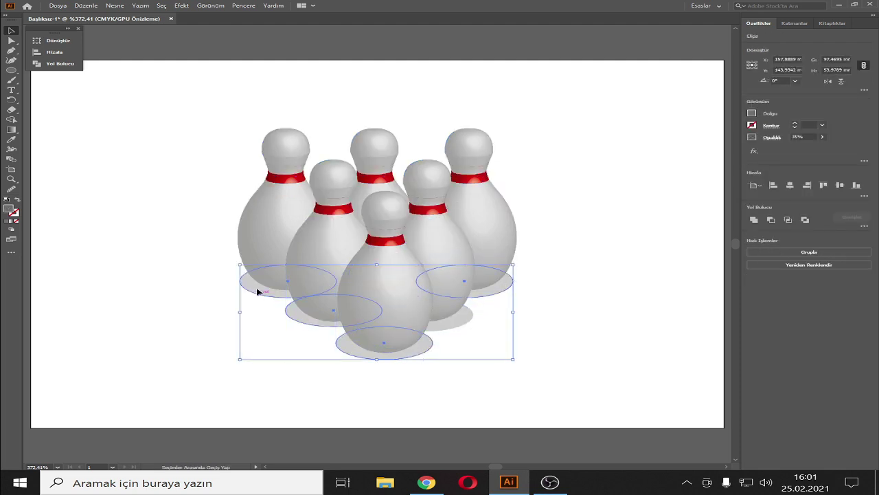
- Apply a Gaussian Blur of about 30 pixels to the selected shadows
click(181, 6)
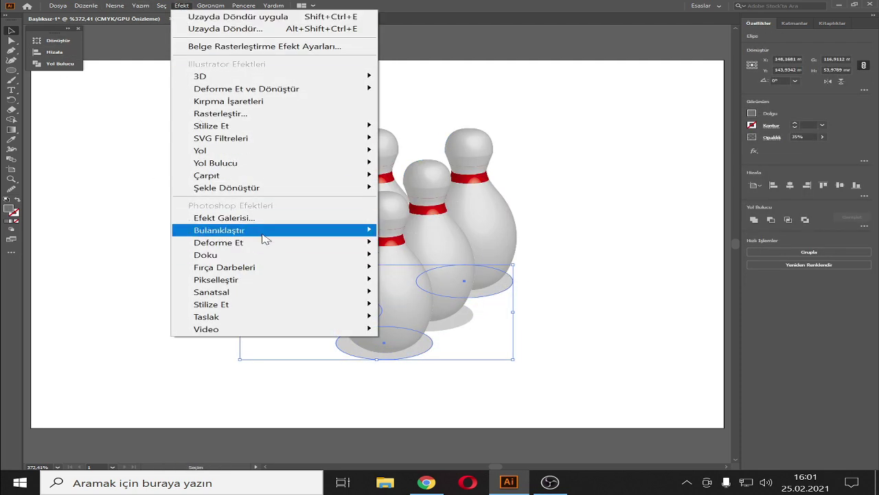
mouse_move(218, 230)
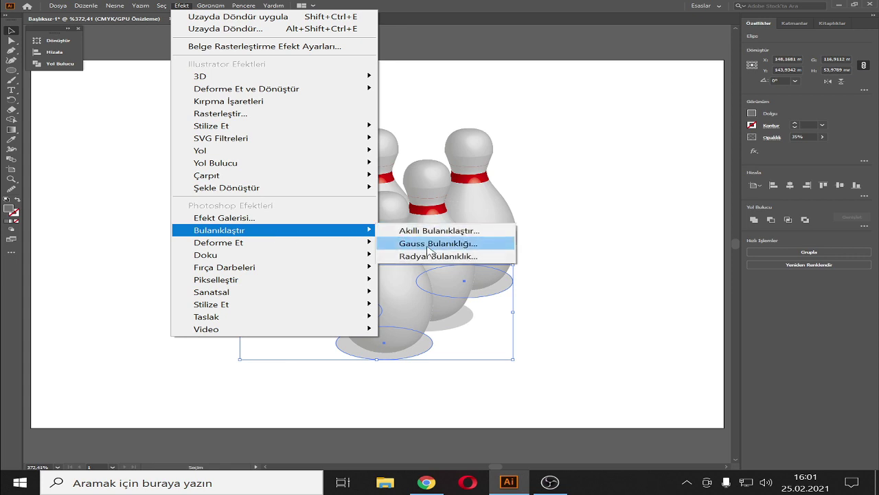
click(428, 250)
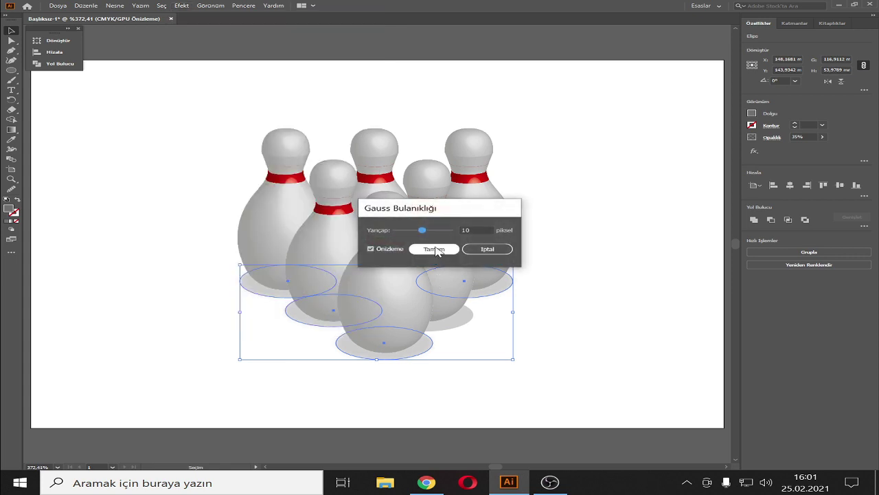
drag(422, 231, 424, 230)
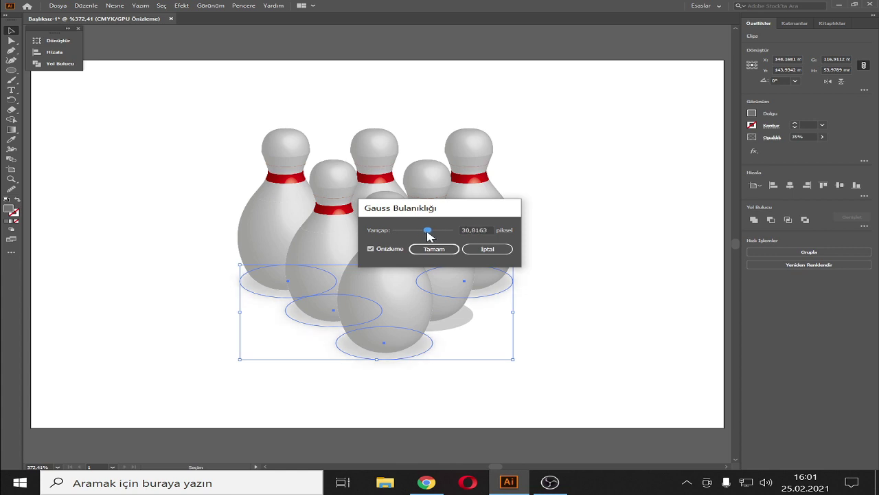
click(436, 249)
click(619, 282)
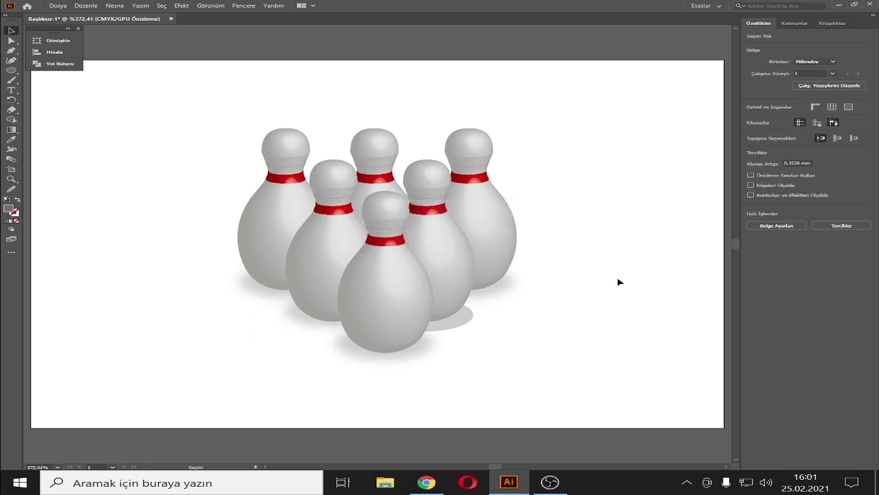
- Select the shadow ellipses, including the sharp middle-right shadow
click(462, 328)
drag(450, 327, 410, 355)
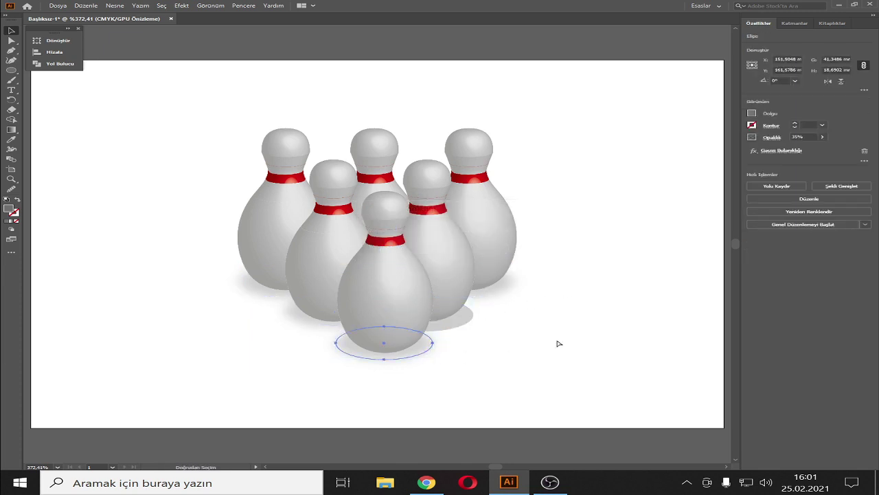
key(ctrl+a)
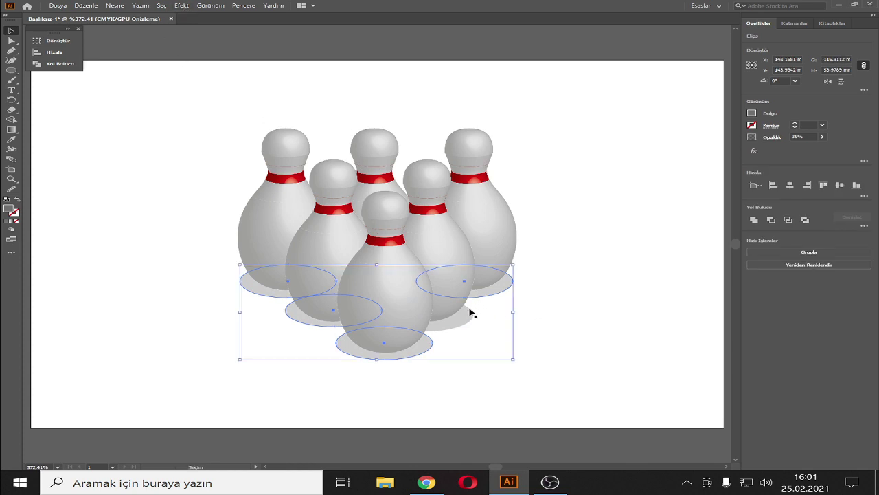
shift+click(469, 313)
- Apply a gentler 15-pixel Gaussian Blur to the selected shadows
click(182, 6)
mouse_move(220, 230)
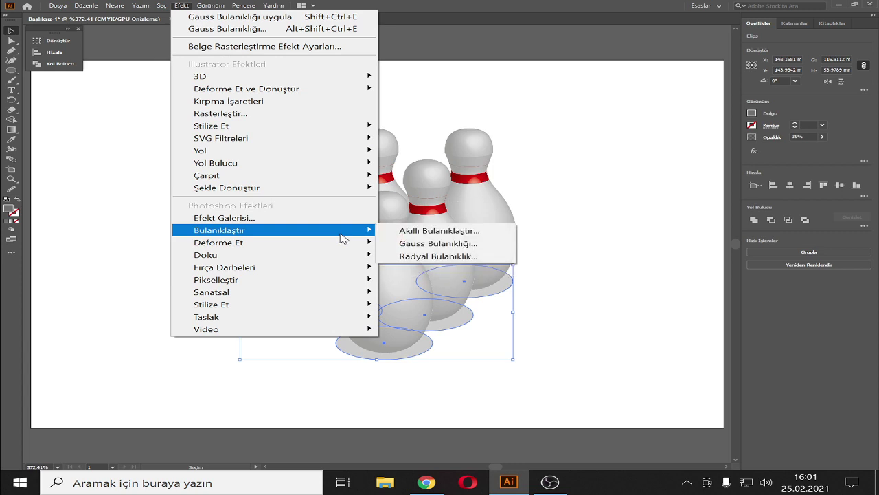
click(448, 246)
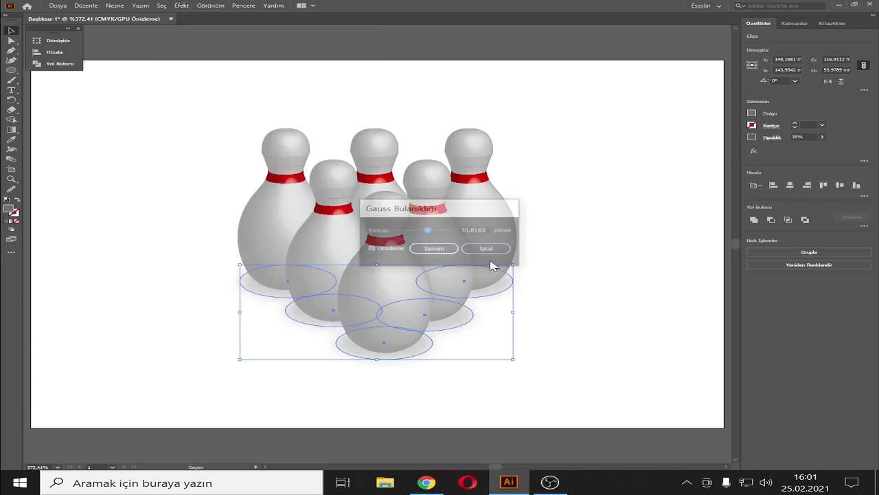
drag(424, 229, 412, 230)
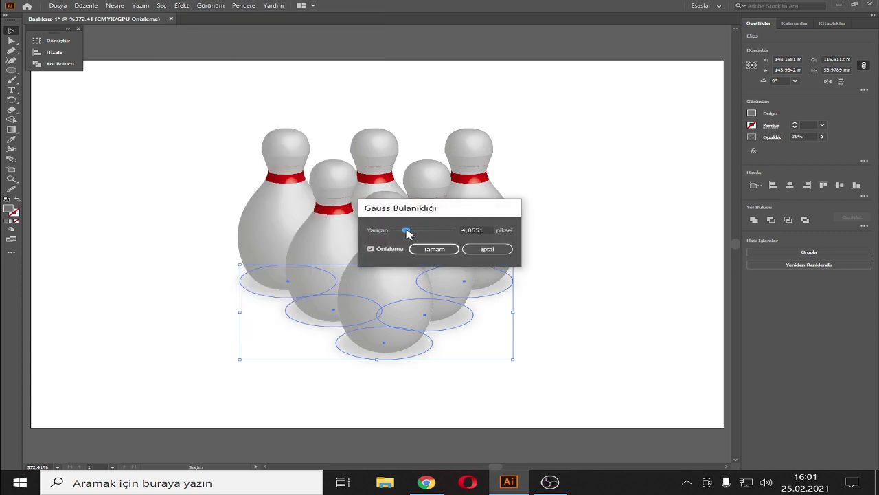
double_click(474, 230)
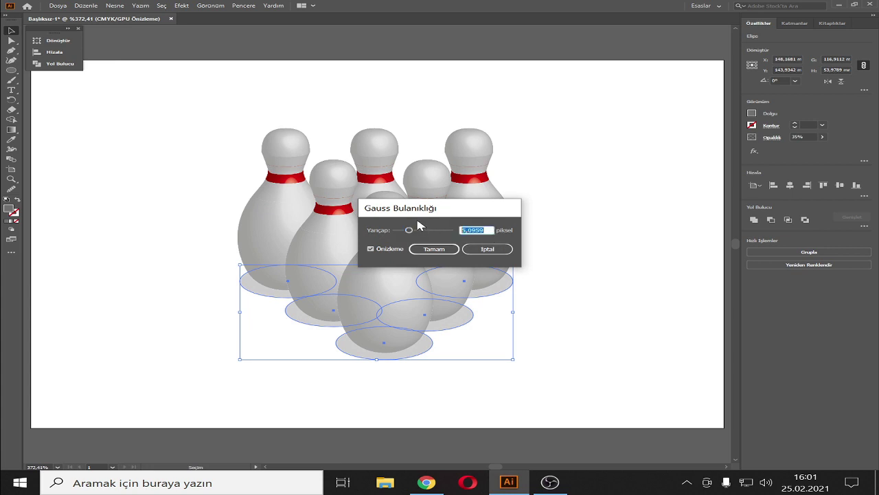
text(15)
click(434, 248)
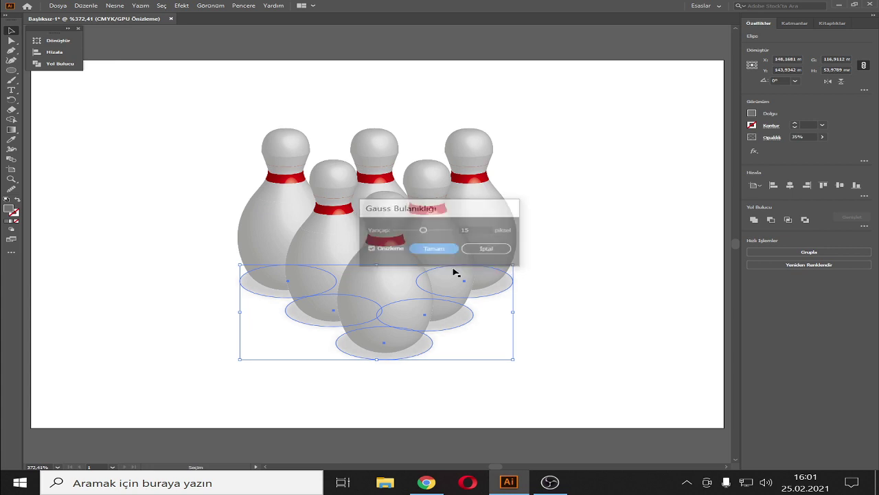
click(580, 313)
- Group all six pins and their shadows into one group
key(ctrl+0)
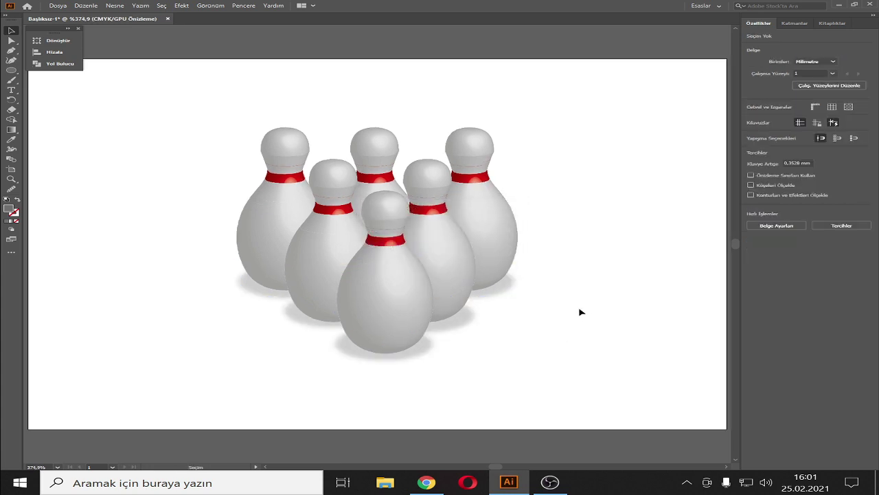
drag(564, 172, 292, 373)
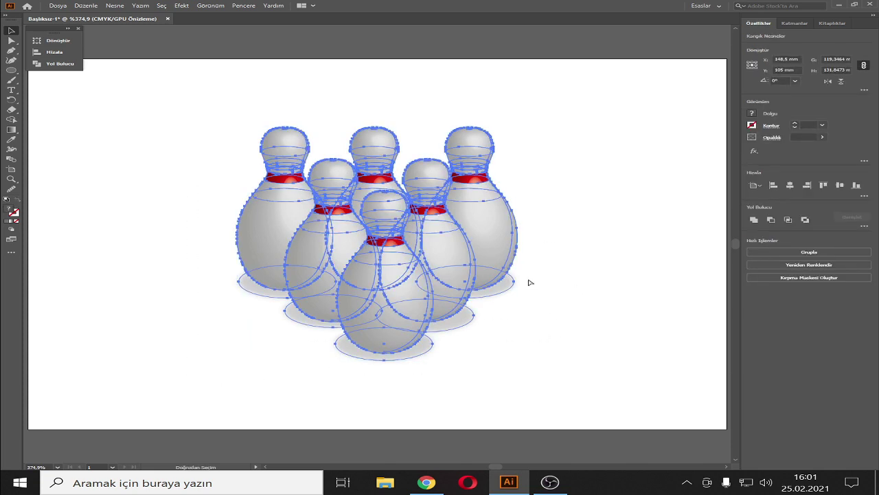
key(ctrl+g)
click(582, 274)
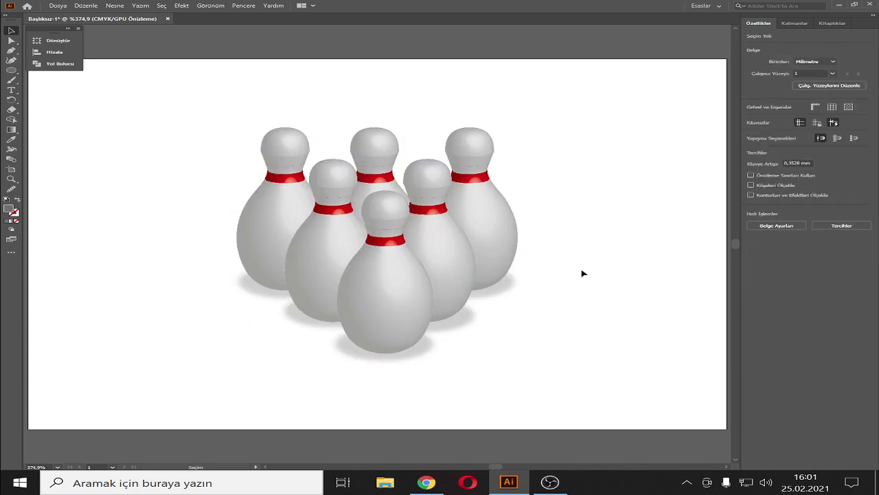